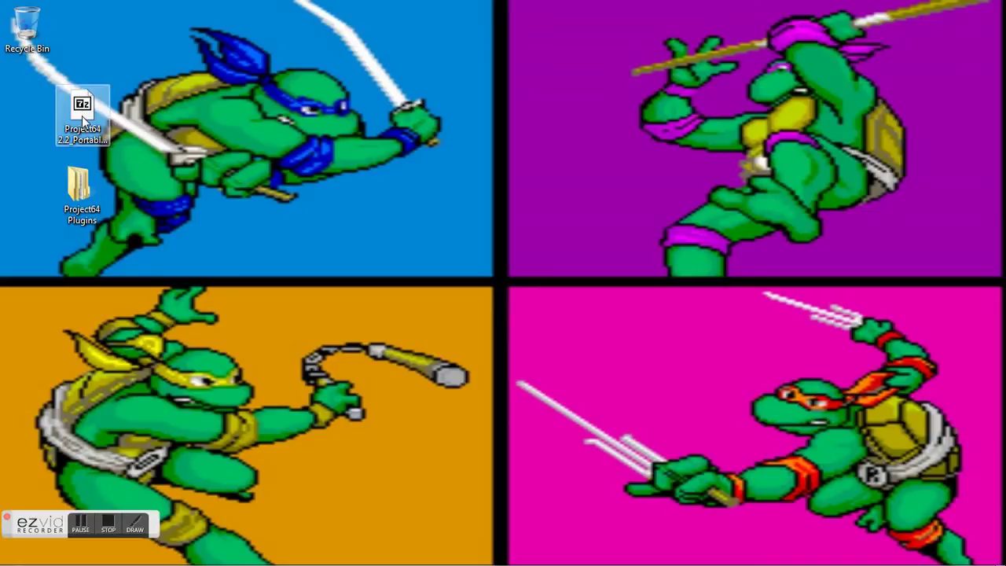
Step: Extract the Project64 2.2_Portable folder from the Project64 2.2_Portable.rar archive onto the desktop
double_click(82, 116)
right_click(636, 277)
left_click(277, 237)
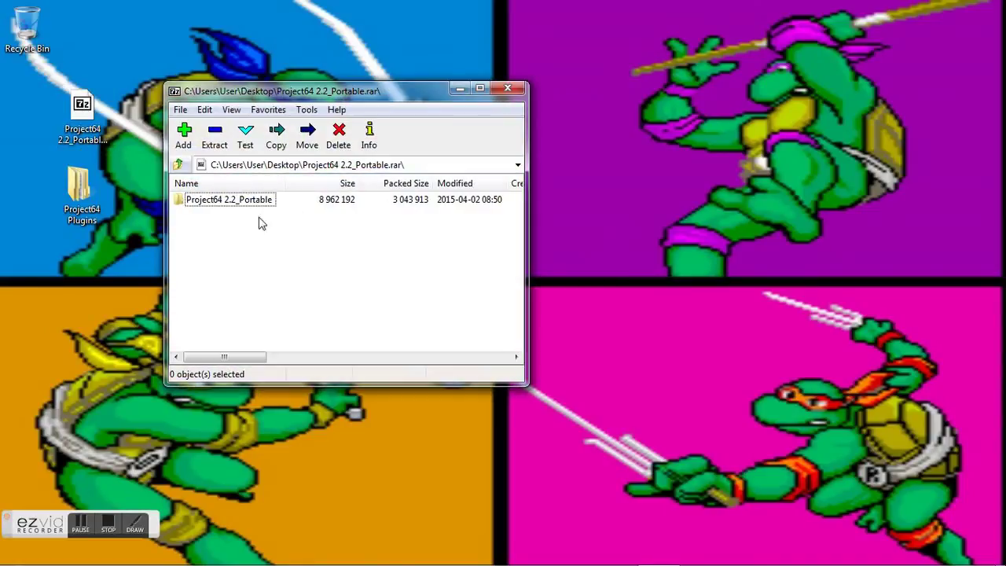
double_click(247, 203)
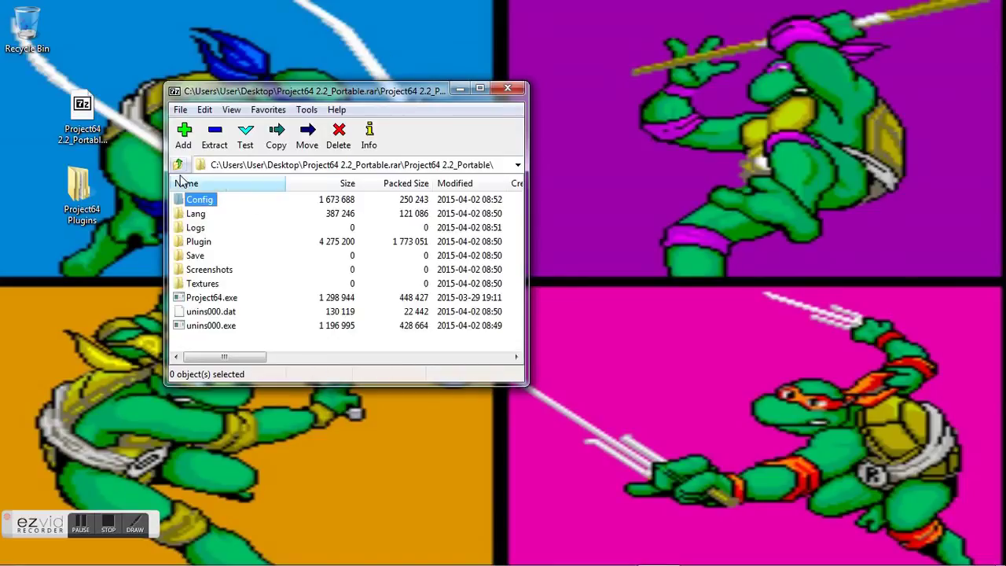
left_click(177, 164)
left_click_drag(196, 205, 120, 320)
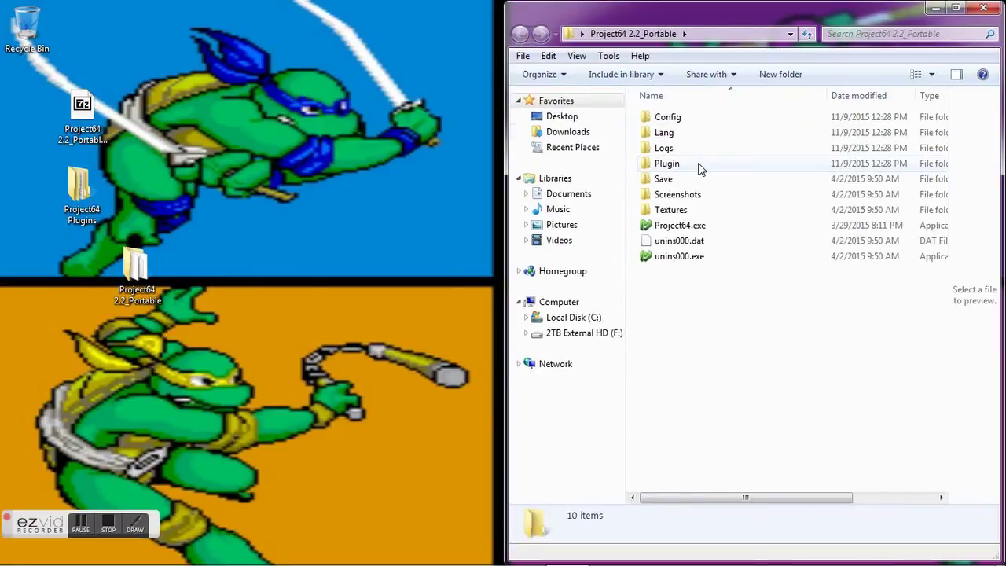
Step: Open the Plugin folder of Project64 2.2_Portable and the desktop's Project64 Plugins folder side by side
double_click(680, 164)
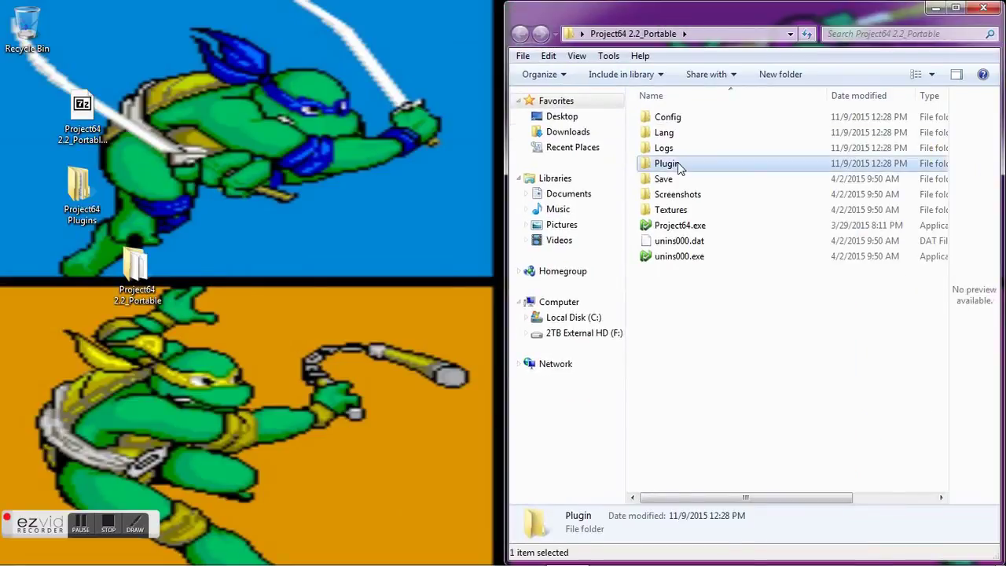
left_click(59, 198)
double_click(86, 200)
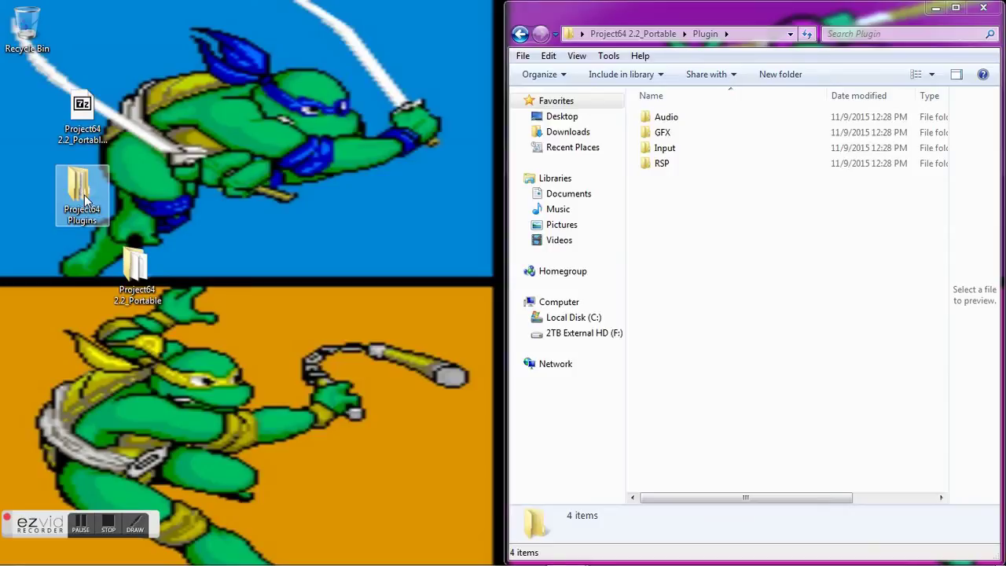
left_click_drag(424, 93, 2, 181)
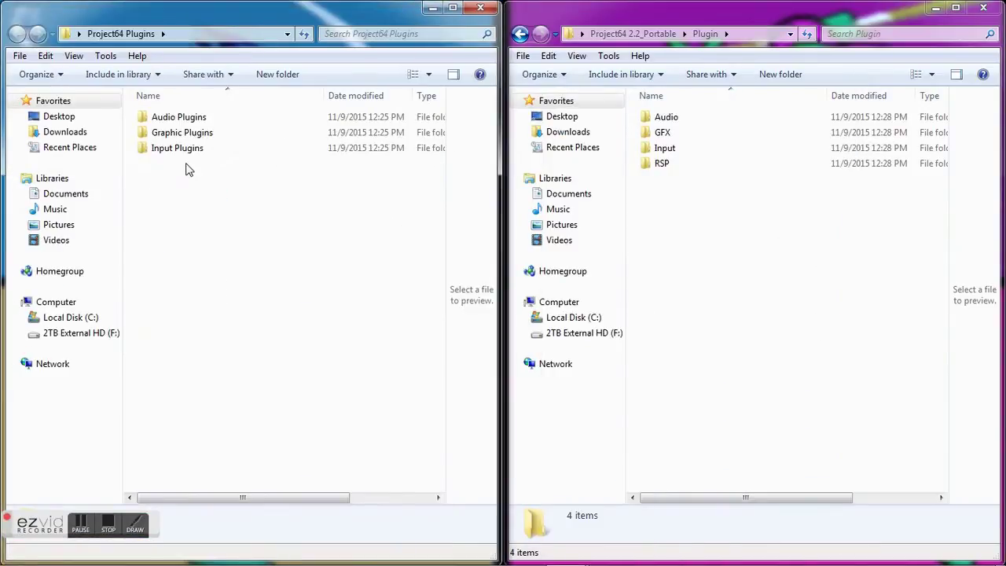
Step: Copy HleAudio_1.8.2u1.dll from the Shunyuan HLE audio archive in Audio Plugins into the emulator's Audio folder
double_click(264, 120)
double_click(236, 120)
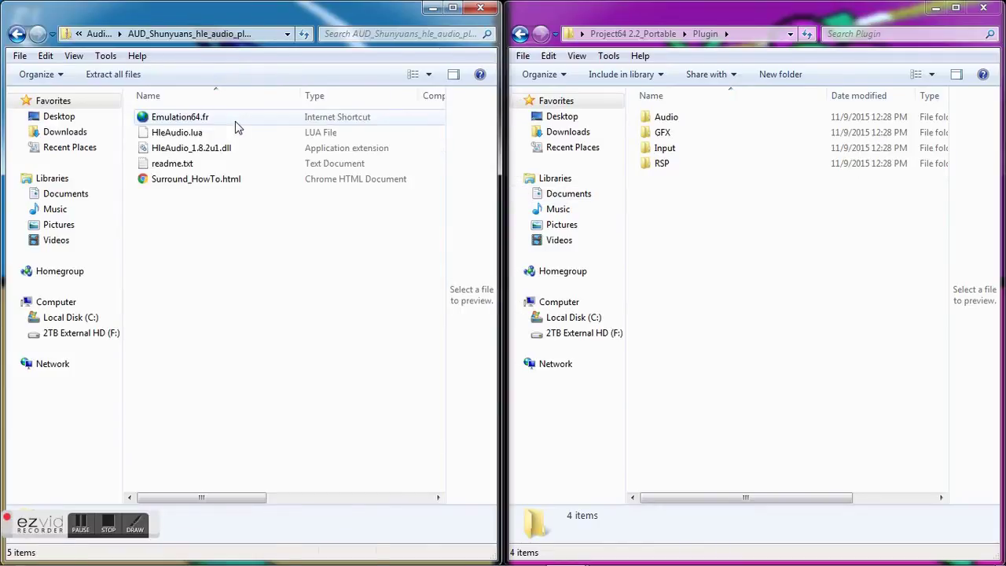
left_click_drag(187, 151, 667, 118)
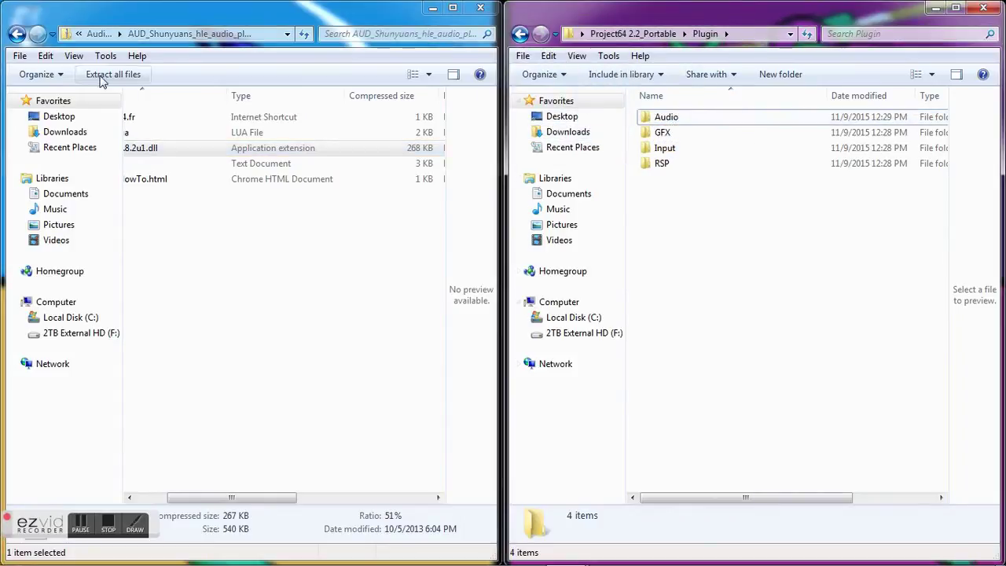
left_click(17, 33)
Step: Copy the plugin file from Azimer Audio v0.56 WIP 2.zip into the emulator's Audio folder
double_click(177, 132)
left_click_drag(177, 120, 688, 118)
left_click(17, 34)
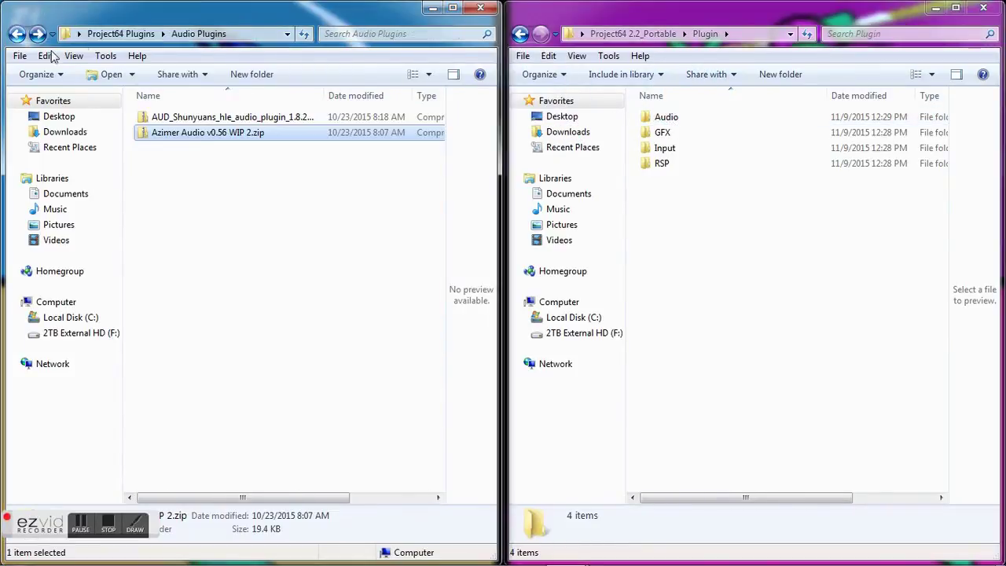
left_click(17, 34)
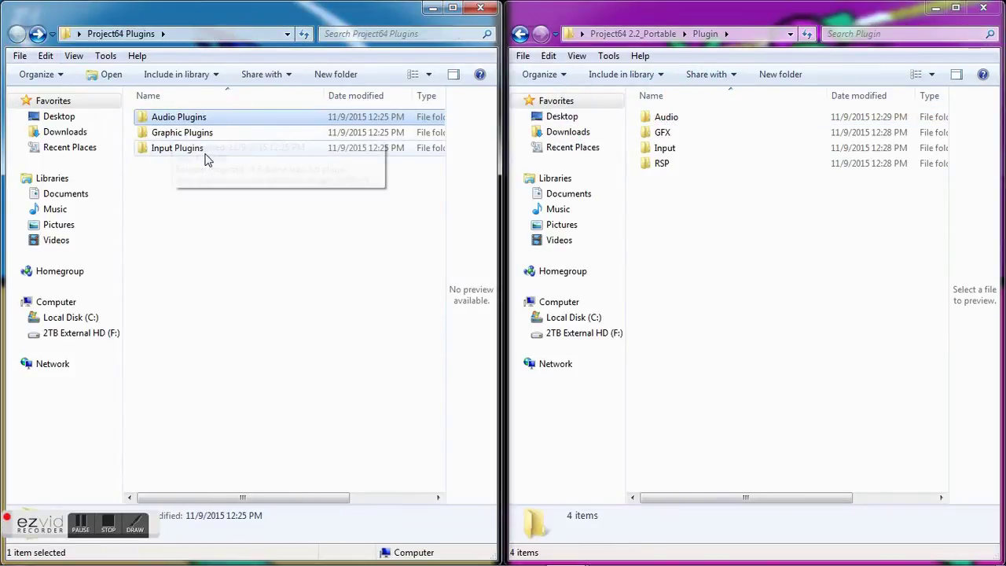
Step: Copy RiceVideo.dll from RiceVideo 0.4.4.zip in Graphic Plugins into the emulator's GFX folder
double_click(197, 134)
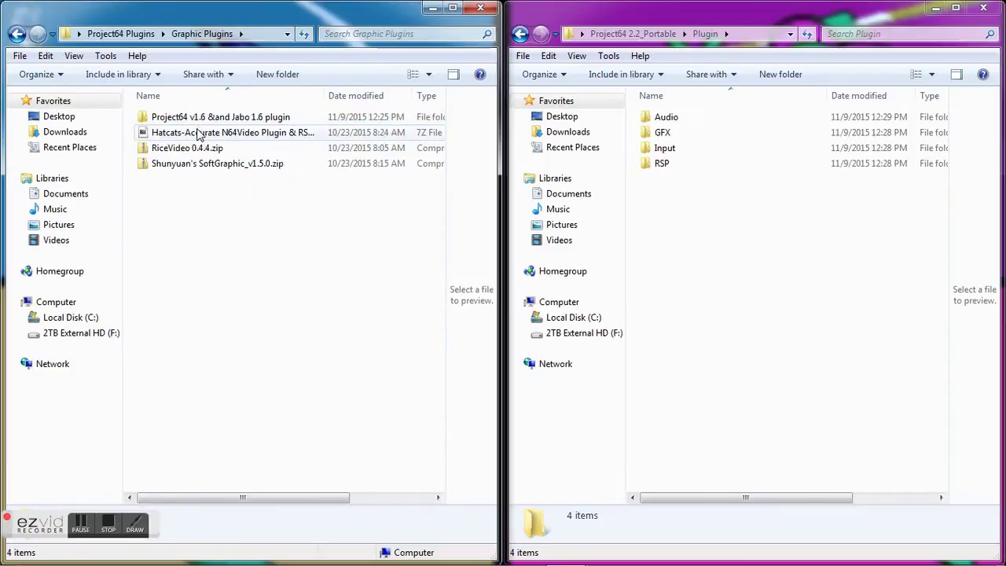
left_click(199, 137)
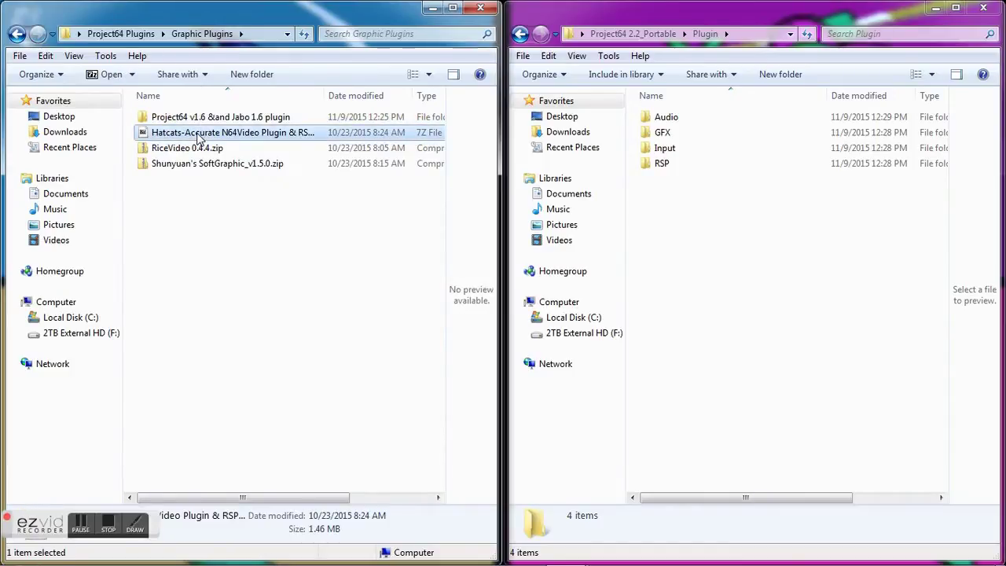
double_click(198, 150)
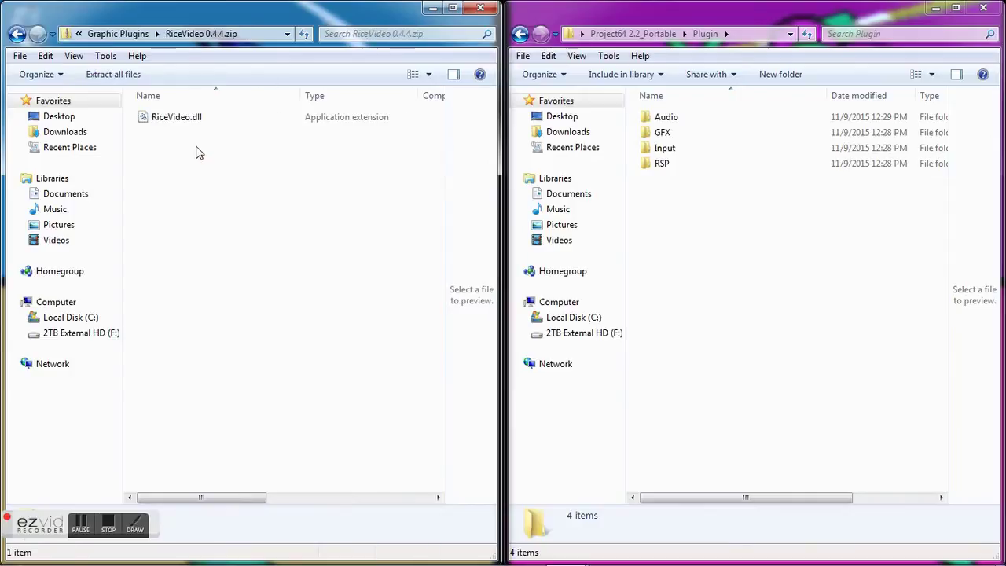
left_click_drag(179, 118, 662, 134)
left_click(17, 33)
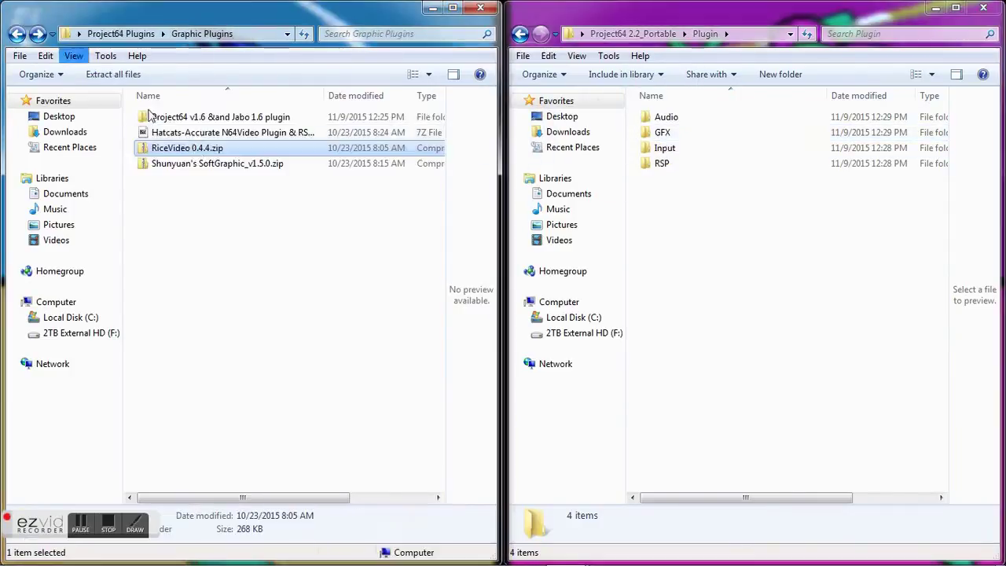
Step: Copy the 1.5.0 DLL from Shunyuan's SoftGraphic_v1.5.0.zip into the emulator's GFX folder
double_click(198, 166)
left_click_drag(180, 133, 662, 135)
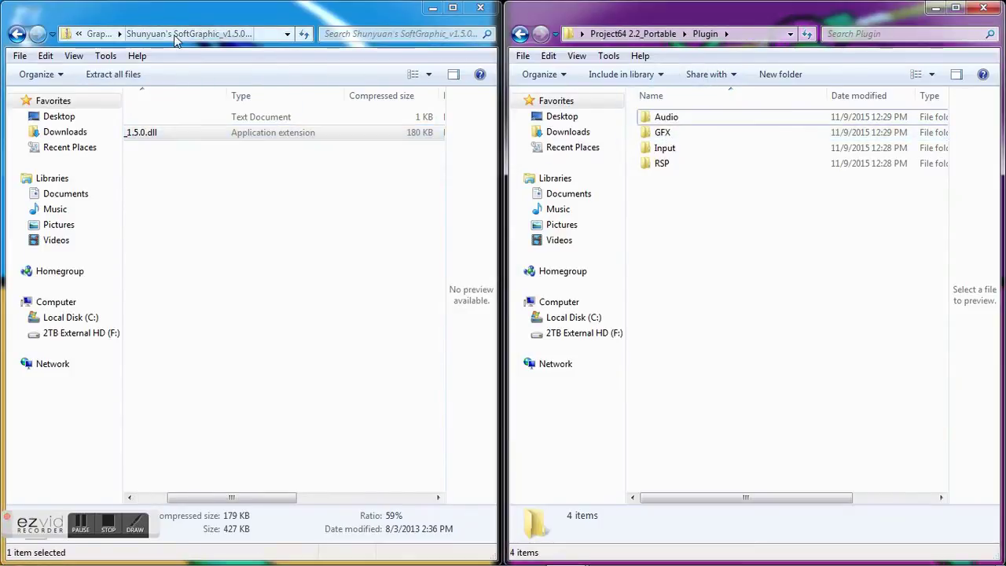
left_click(17, 34)
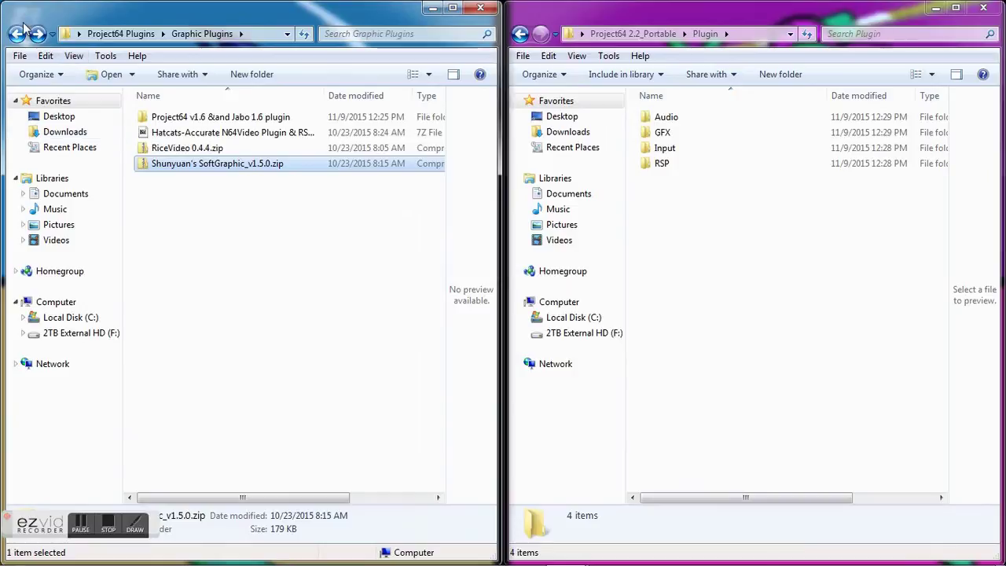
Step: Copy ShunyuanDI.dll from shunyuandi_v1.2.0.zip in Input Plugins into the emulator's Input folder
left_click(18, 33)
double_click(172, 149)
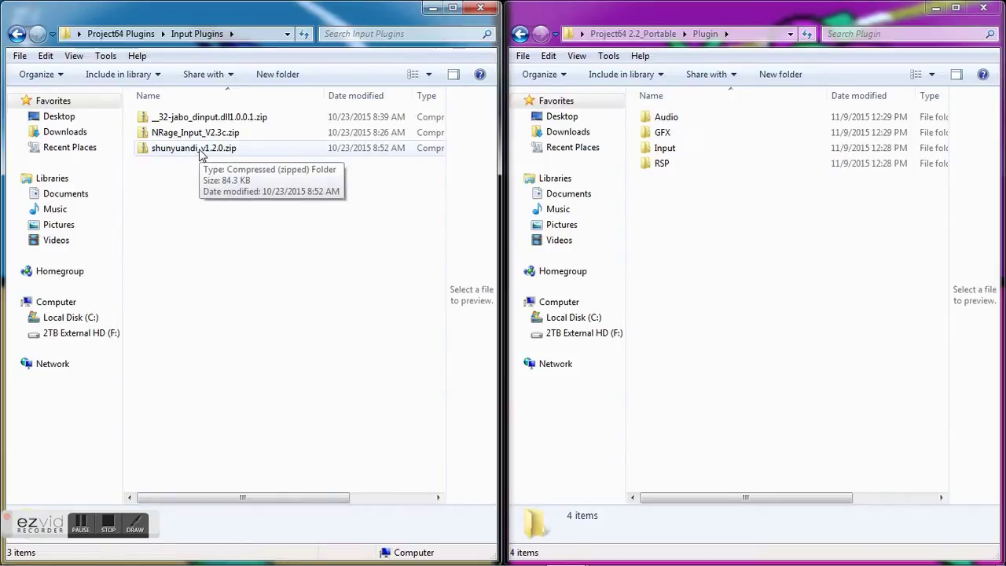
double_click(200, 155)
left_click_drag(187, 136, 669, 155)
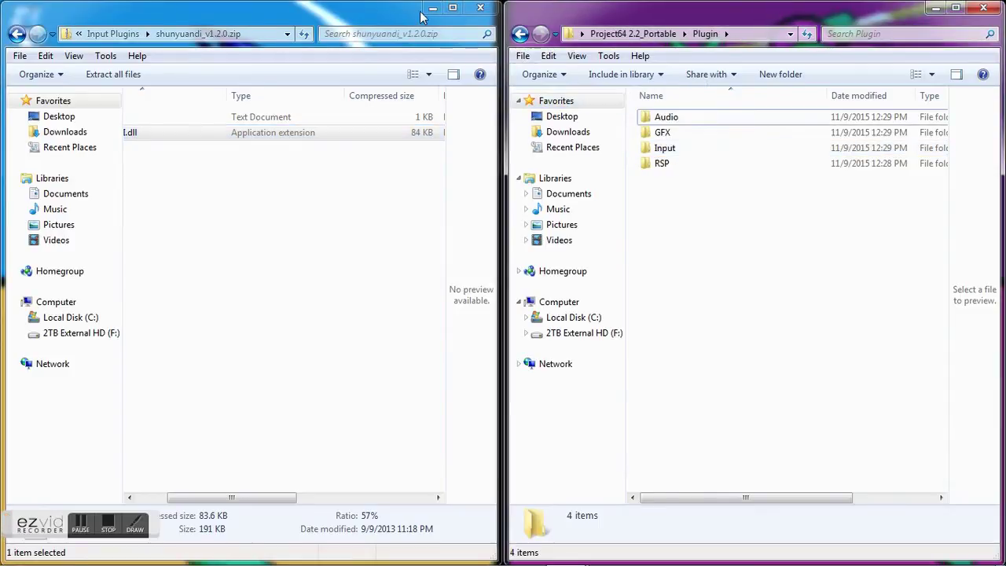
Step: Close both folder windows to return to the desktop
left_click_drag(410, 20, 541, 81)
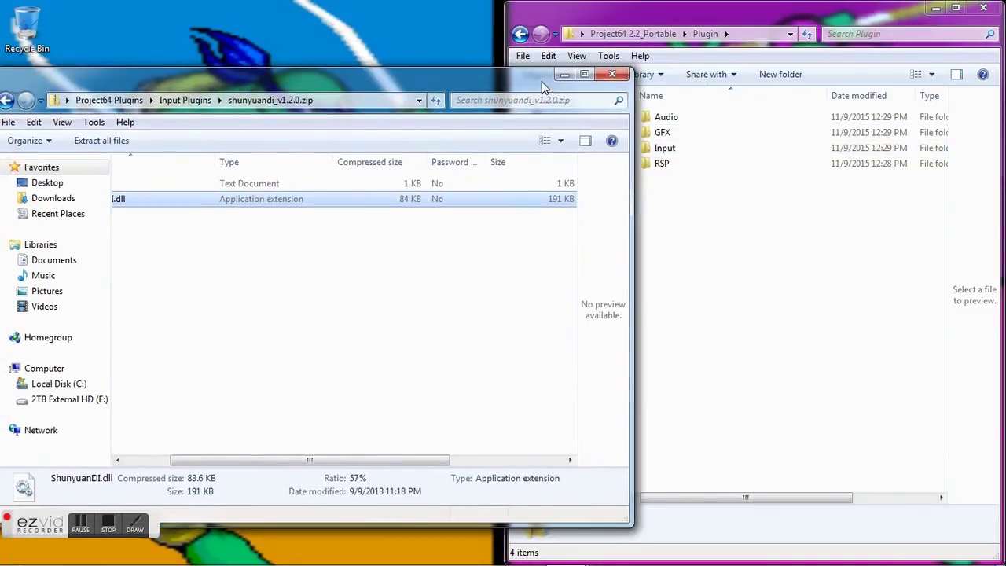
left_click(611, 77)
left_click_drag(632, 24, 324, 87)
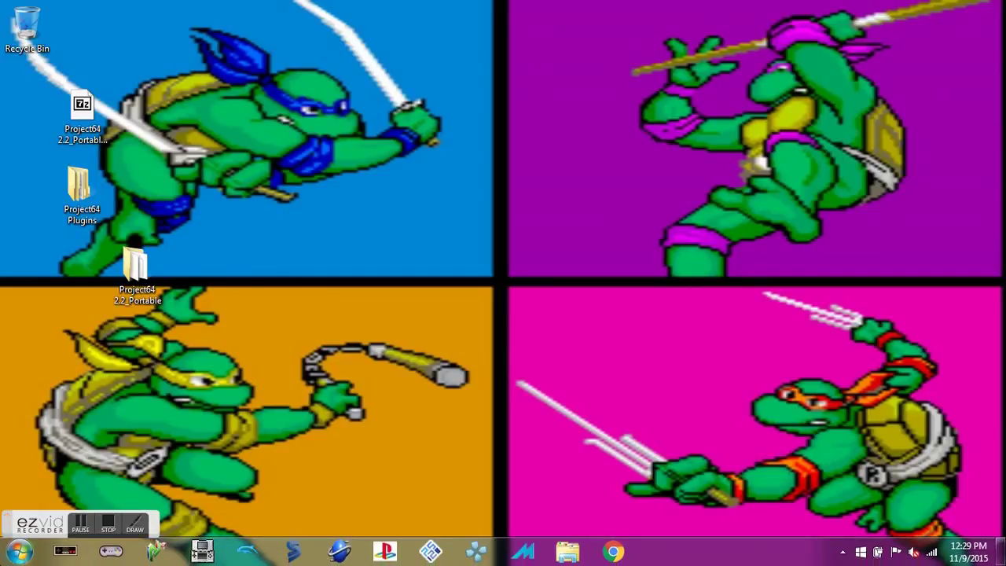
Step: Set Project64.exe in the Project64 2.2_Portable folder to always run as an administrator and apply the change
double_click(134, 267)
left_click(363, 284)
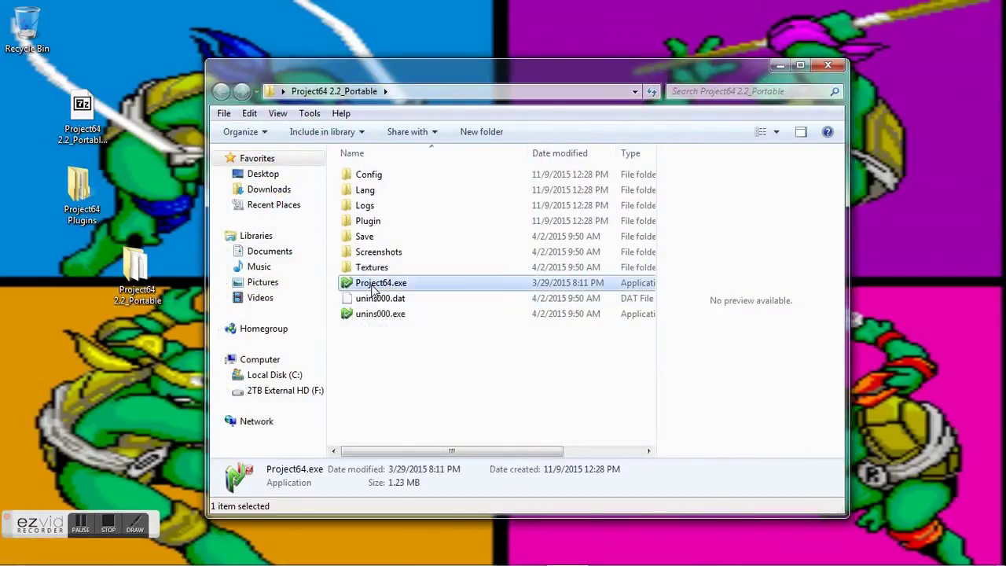
right_click(372, 284)
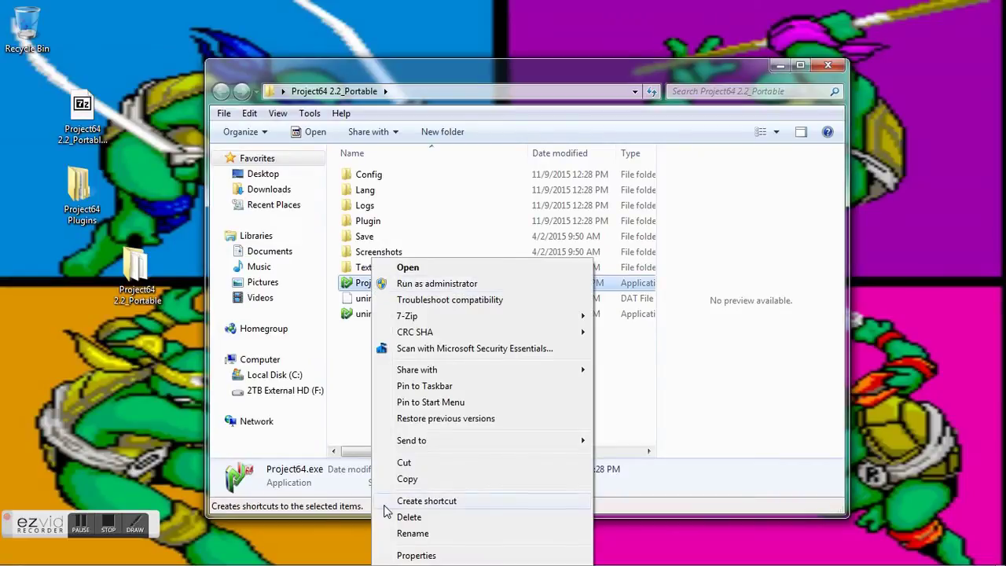
left_click(405, 555)
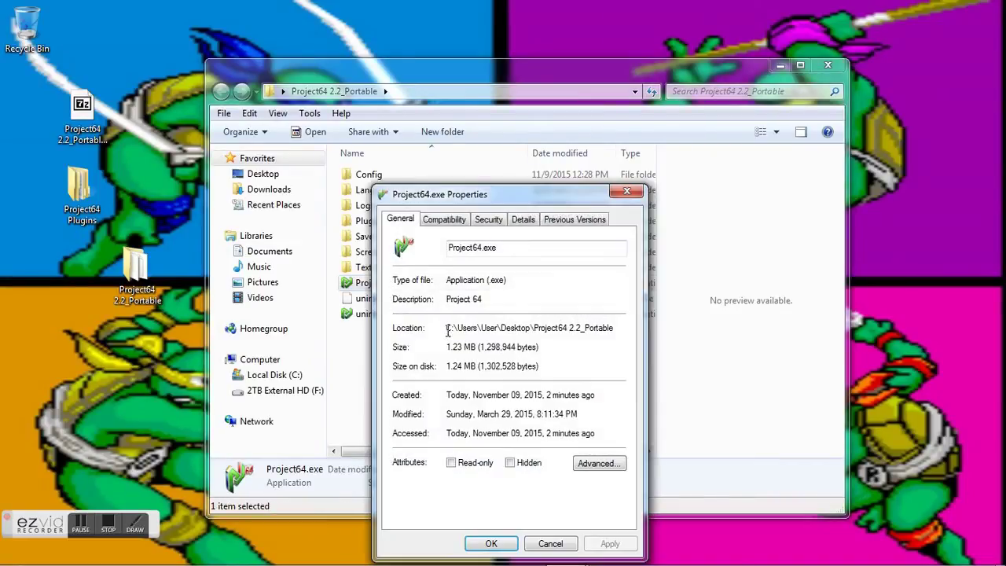
left_click(448, 220)
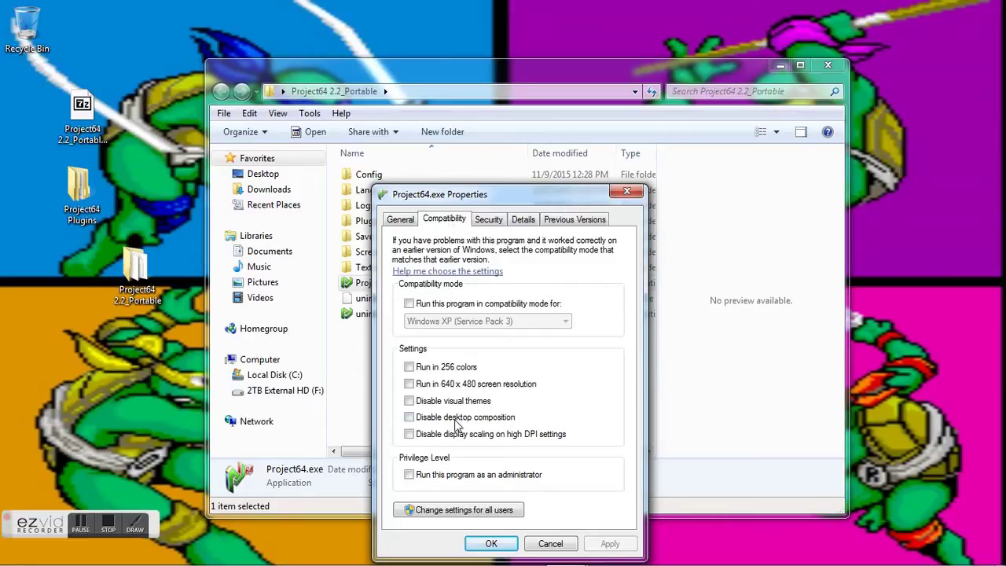
left_click(420, 471)
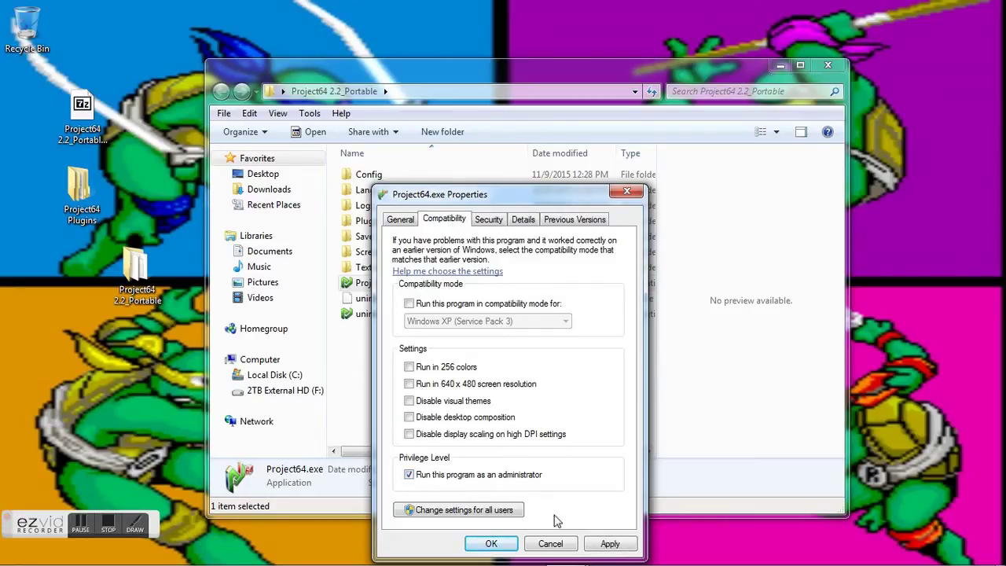
left_click(606, 543)
left_click(491, 543)
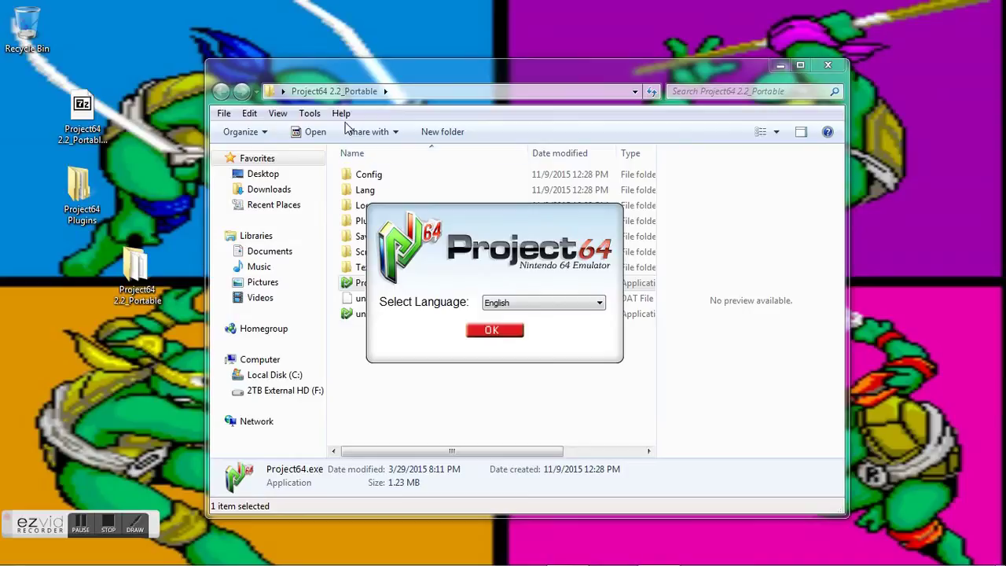
Step: Accept English as the Project64 language and open the emulator's plugin settings
left_click(490, 331)
left_click(281, 117)
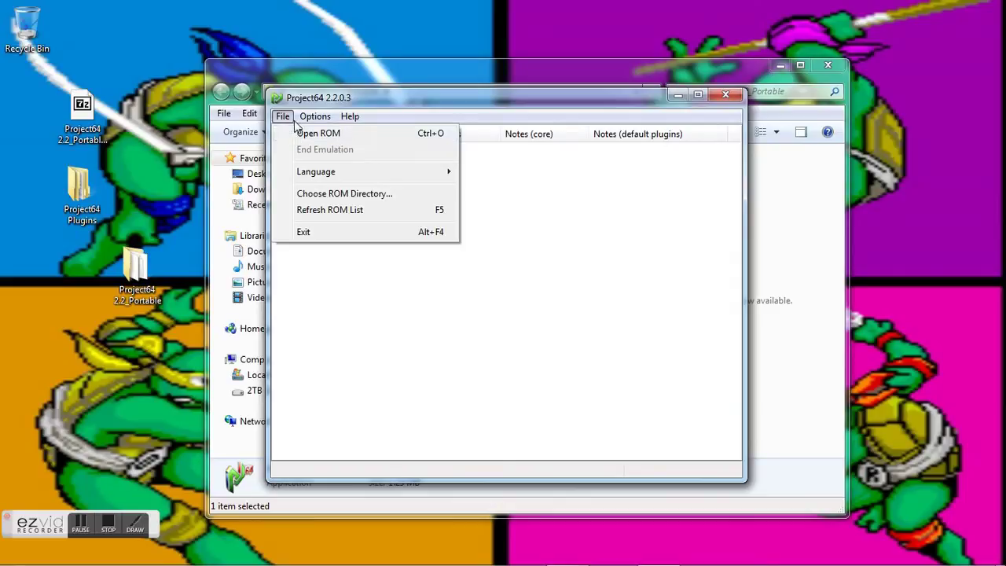
mouse_move(313, 118)
left_click(334, 209)
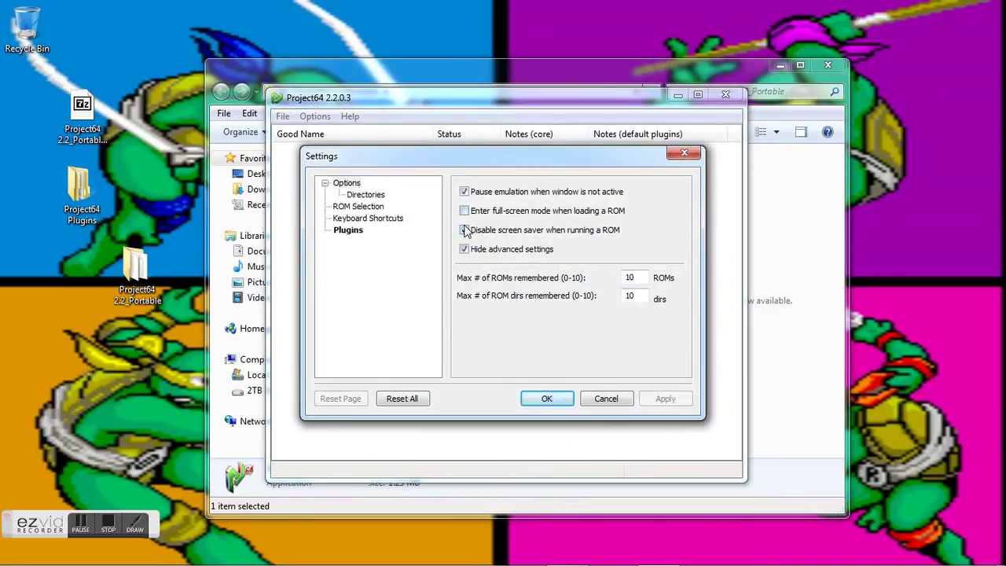
left_click(349, 231)
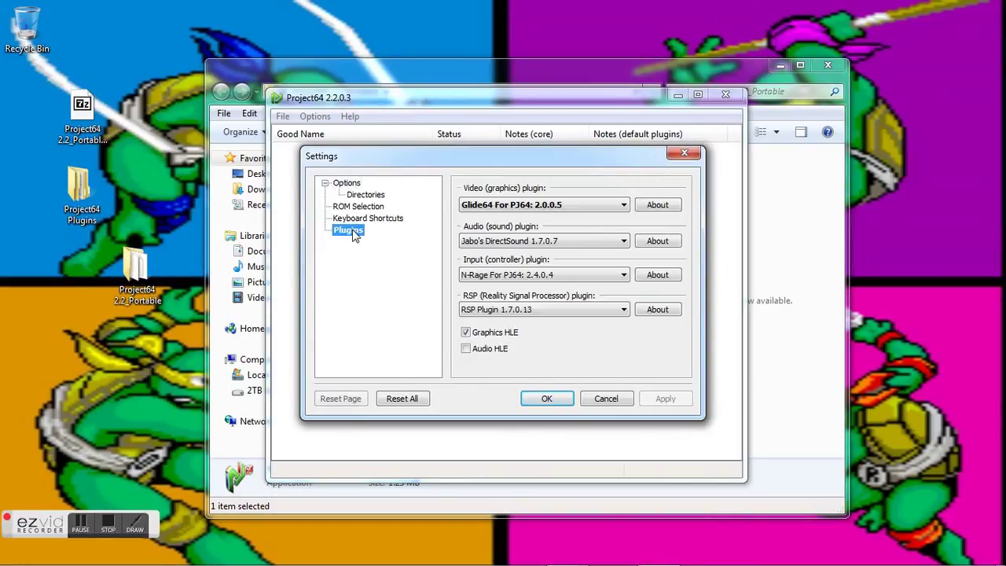
Step: Keep Glide64 For PJ64 2.0.0.5 as the video plugin and set the audio plugin to shunyuan's HLE Audio 1.8.2u1
left_click(551, 206)
left_click(551, 207)
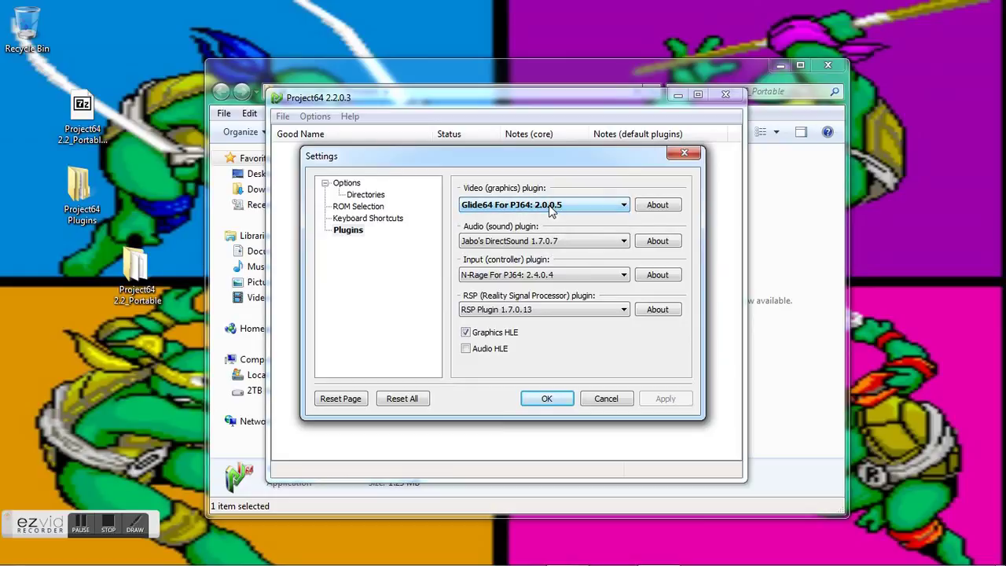
left_click(532, 244)
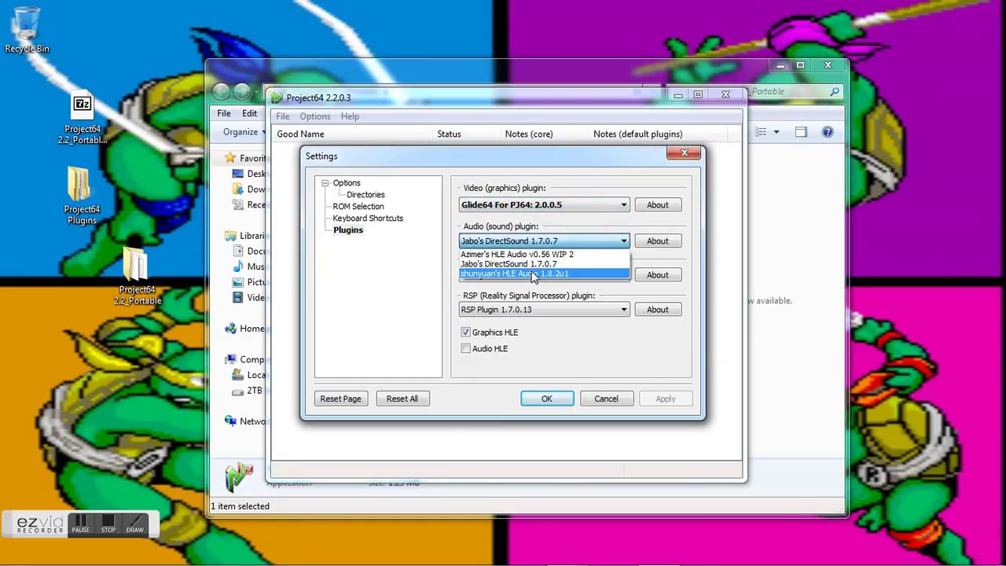
left_click(532, 277)
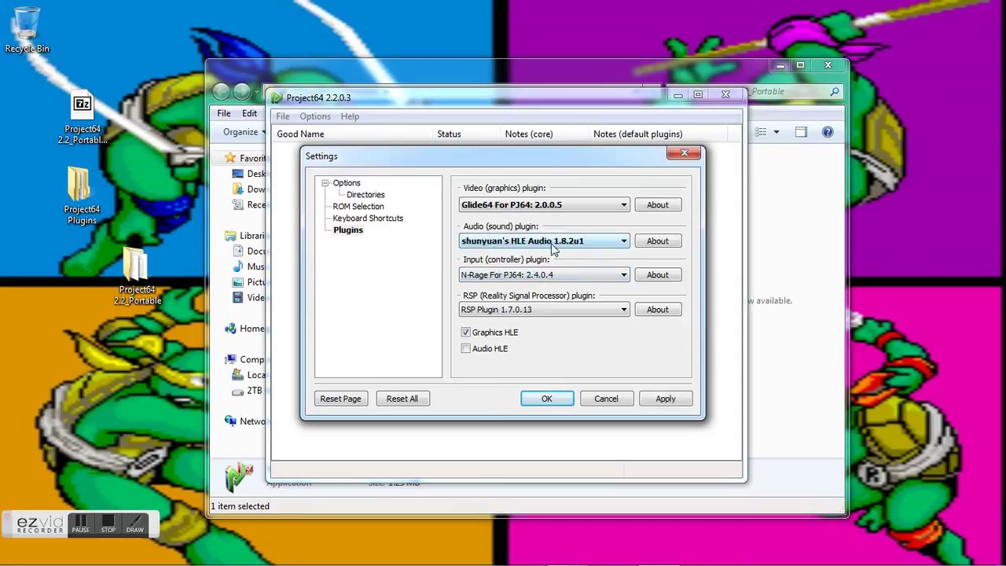
Step: Keep N-Rage For PJ64 2.4.0.4 as the input plugin, enable Audio HLE, and apply and close the settings
left_click(495, 276)
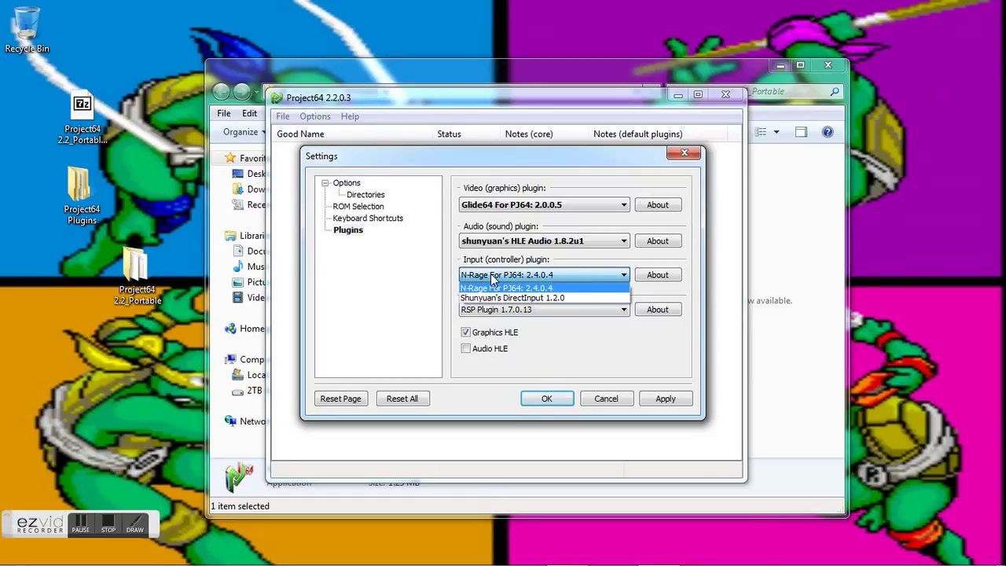
left_click(493, 279)
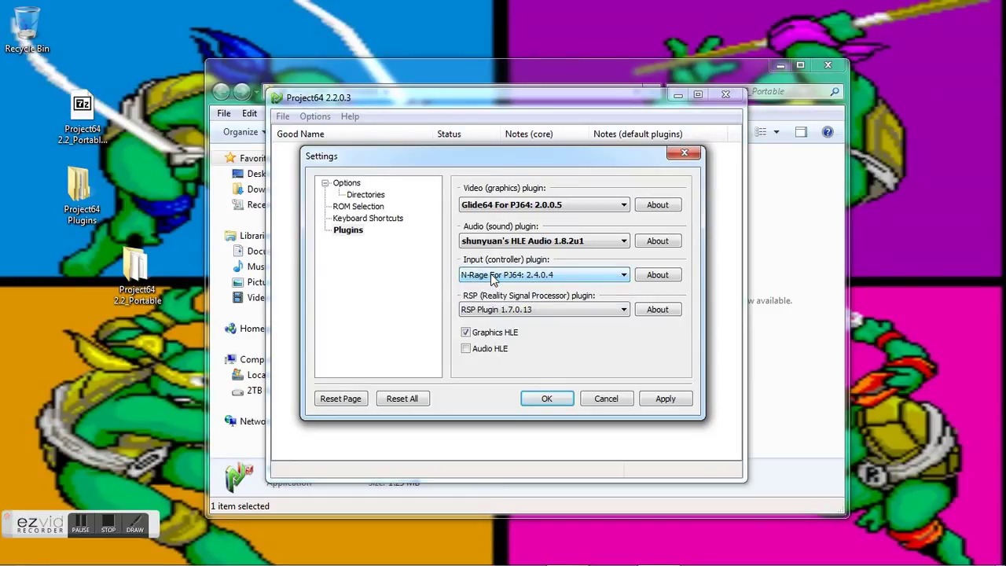
left_click(464, 350)
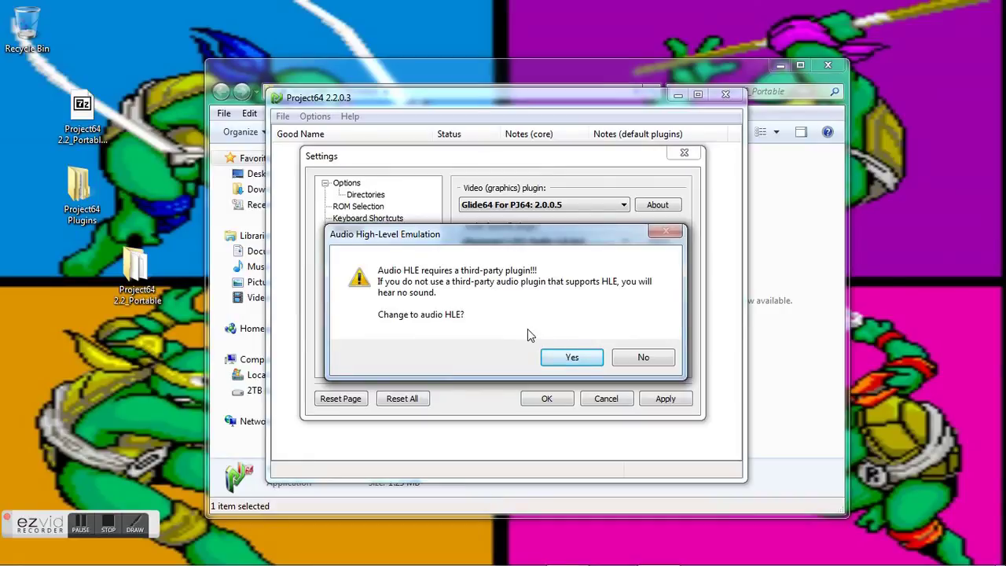
left_click(583, 360)
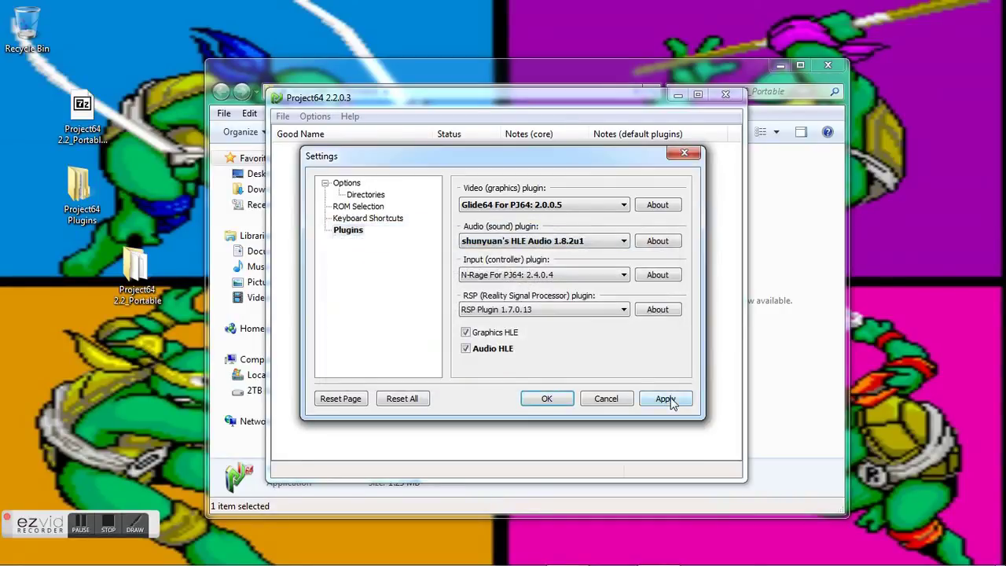
left_click(663, 399)
left_click(554, 399)
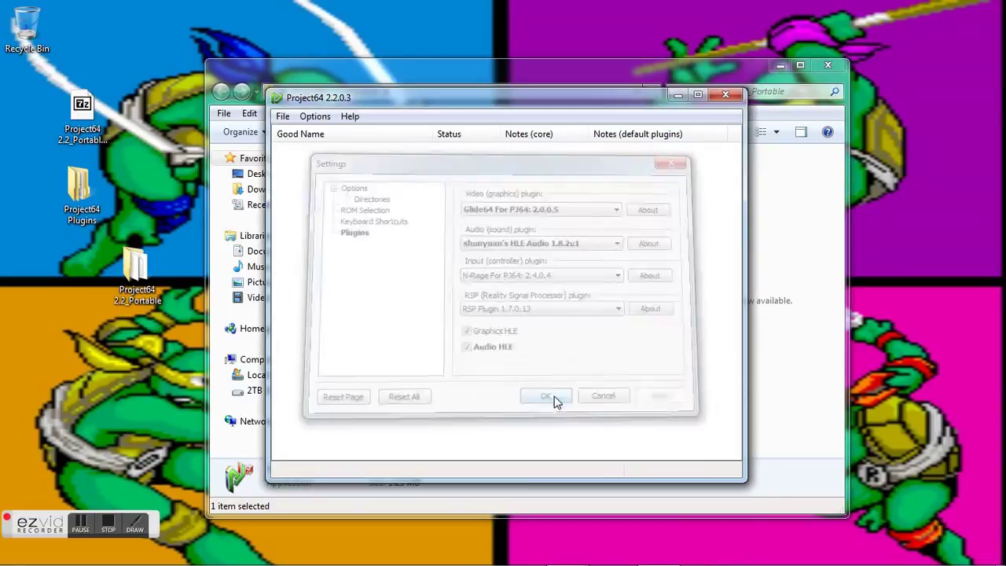
Step: Set the Glide64 full screen resolution to 1360x768 32bpp 60Hz and enable the texture enhancement options
left_click(314, 120)
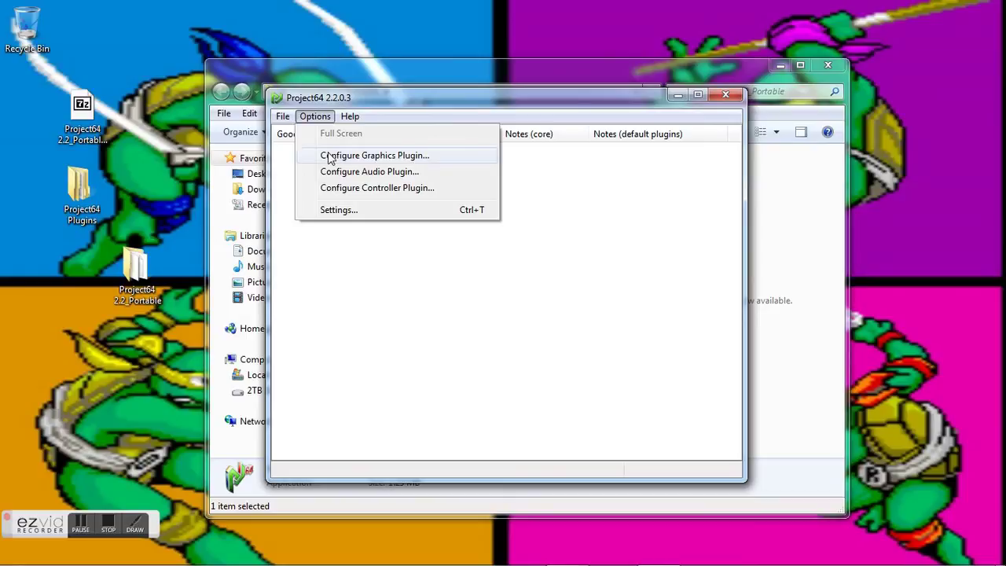
left_click(330, 156)
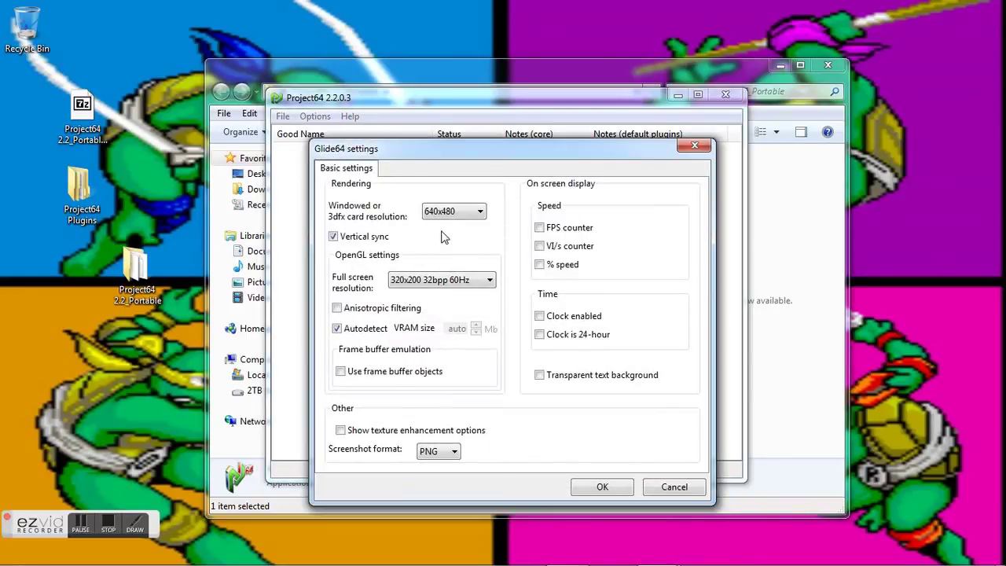
left_click(402, 283)
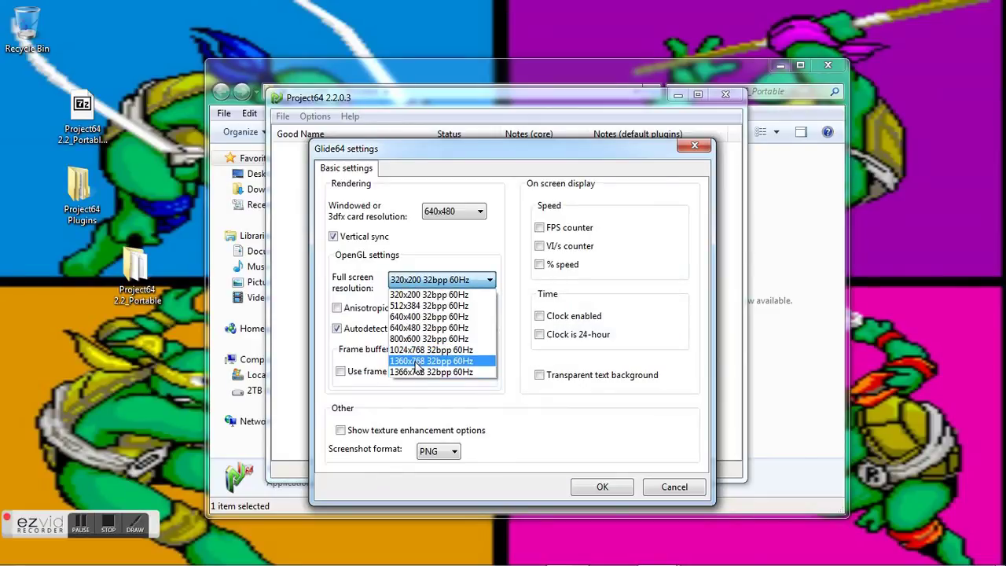
left_click(416, 363)
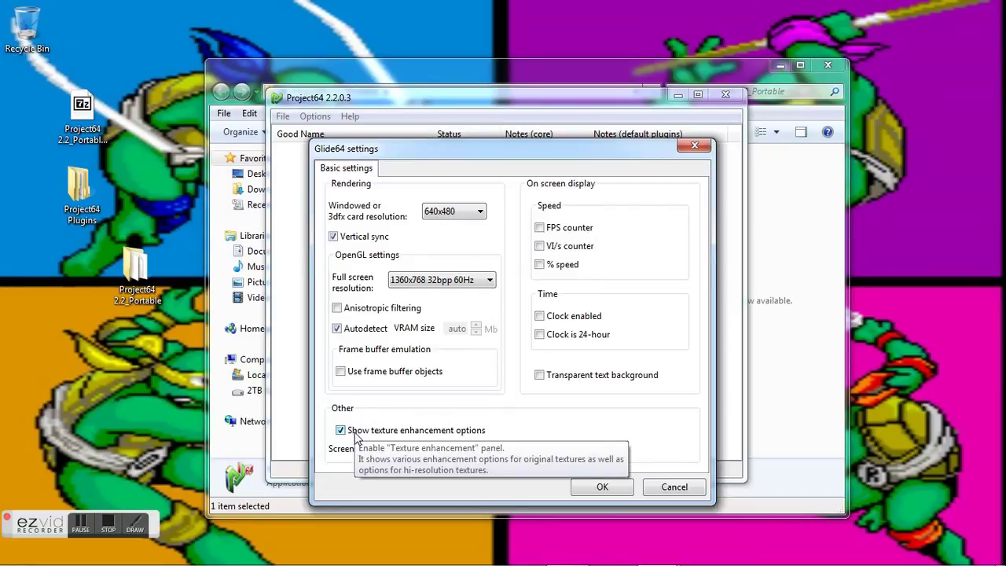
left_click(585, 487)
Step: Set the Glide64 texture filter to Sharp filtering 1 and the enhancement to HQ4X, and save the graphics settings
left_click(308, 118)
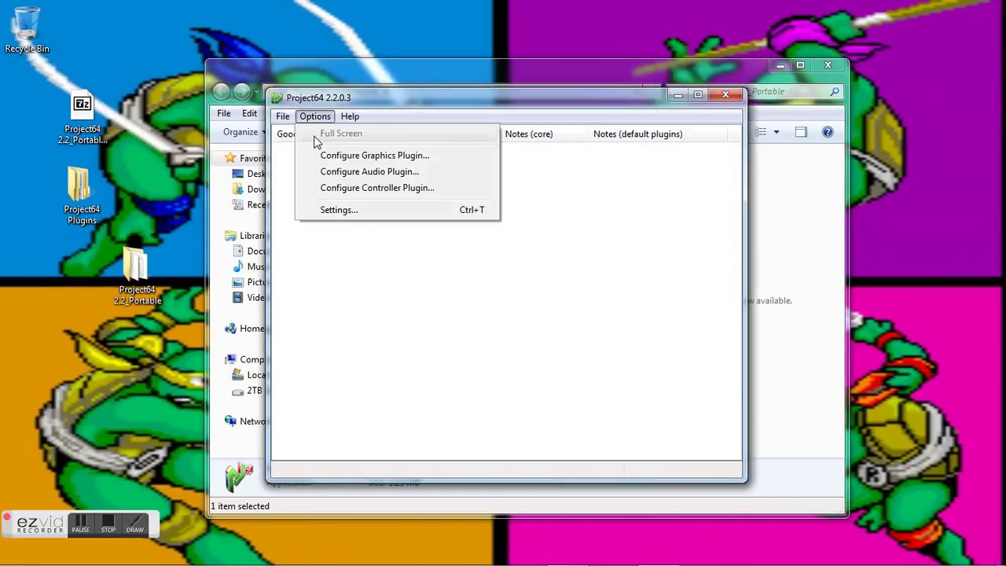
left_click(328, 155)
left_click(437, 160)
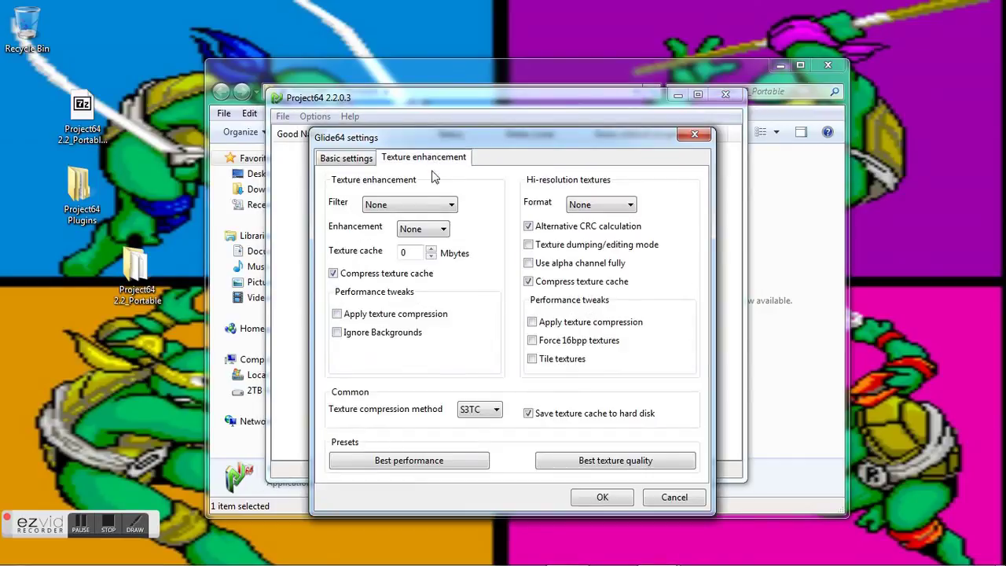
left_click(411, 207)
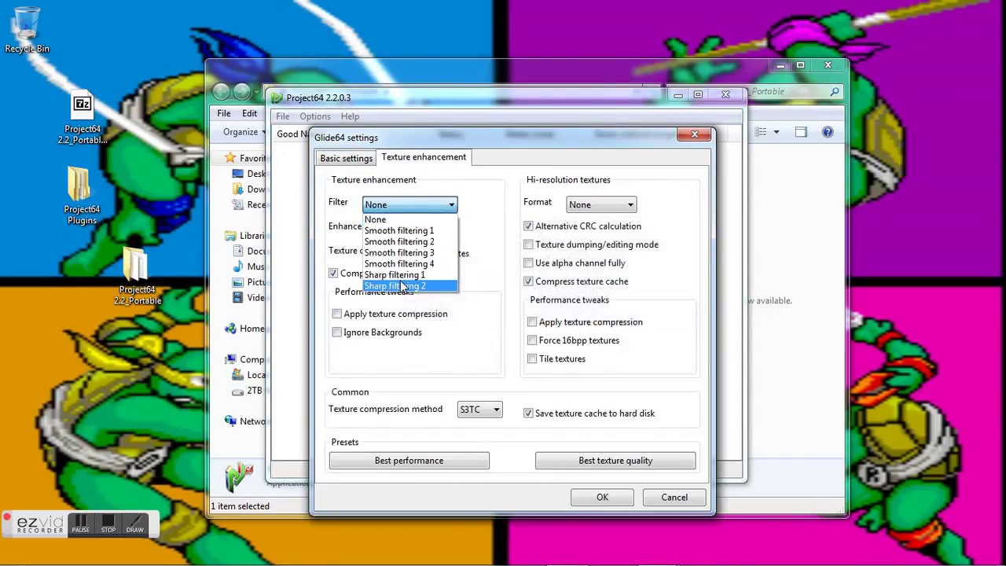
left_click(395, 275)
left_click(410, 229)
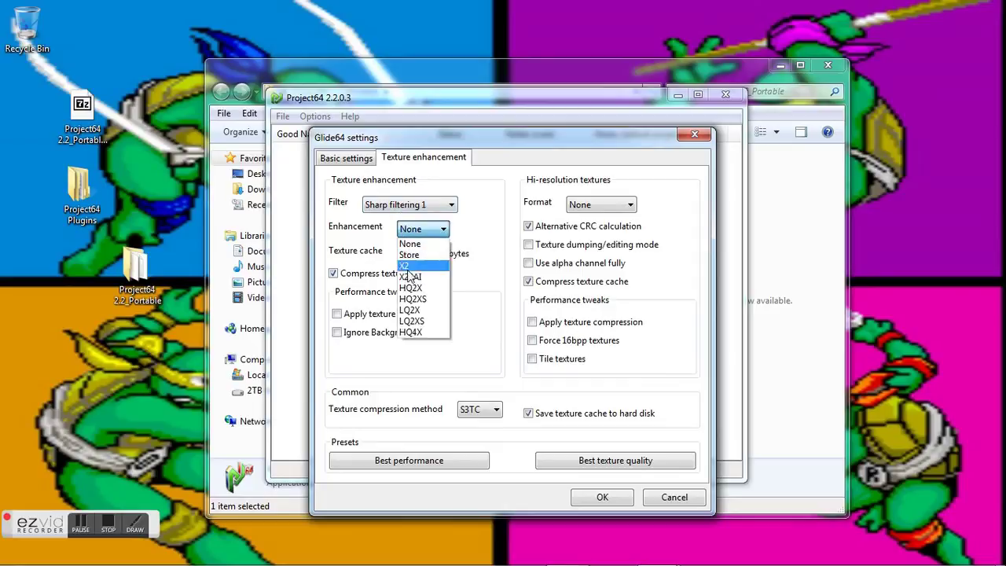
left_click(410, 332)
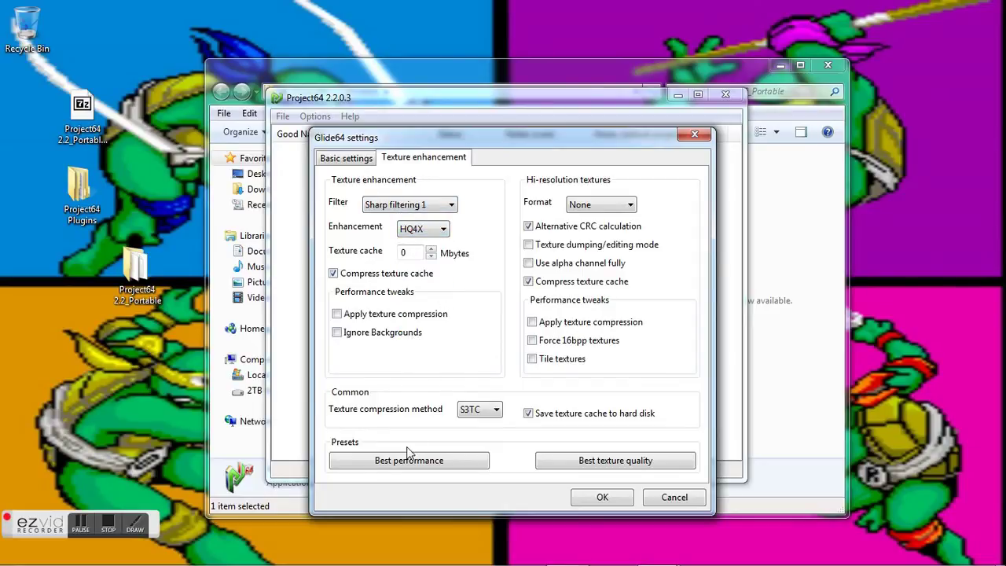
left_click(604, 498)
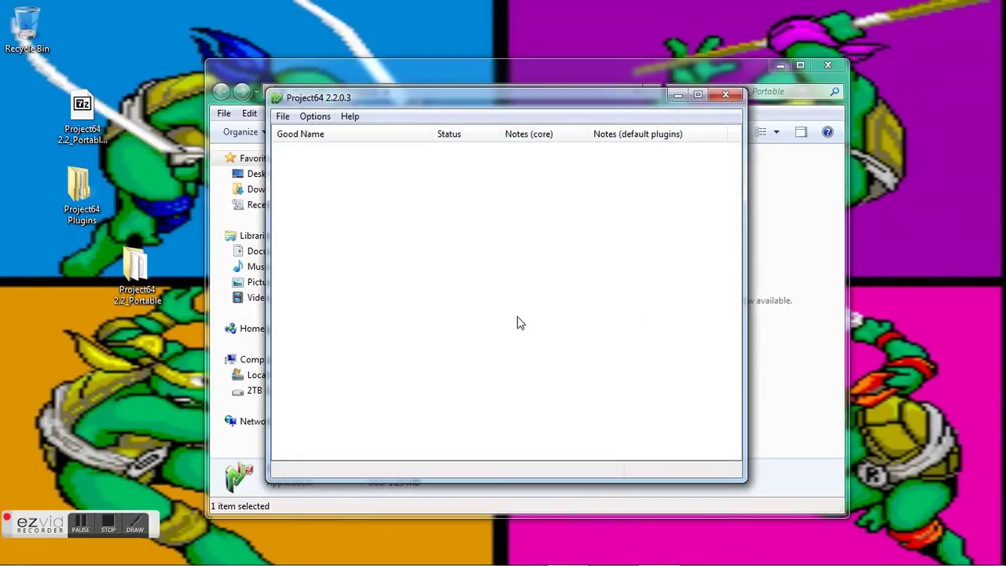
Step: Map Controller 1's Digital Pad up, left, right and down to the matching gamepad PoV 1 directions
left_click(315, 119)
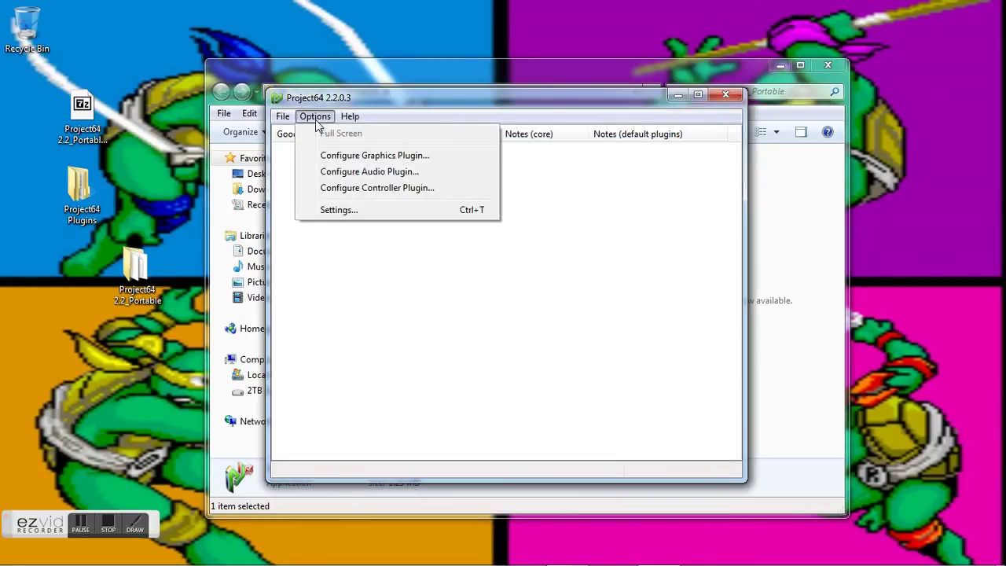
left_click(340, 187)
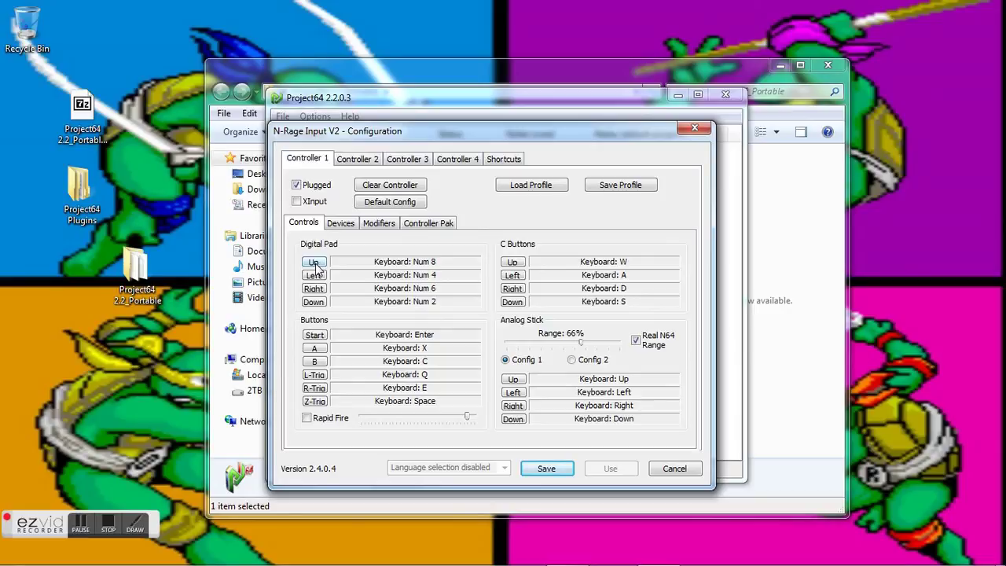
left_click(313, 262)
left_click(314, 275)
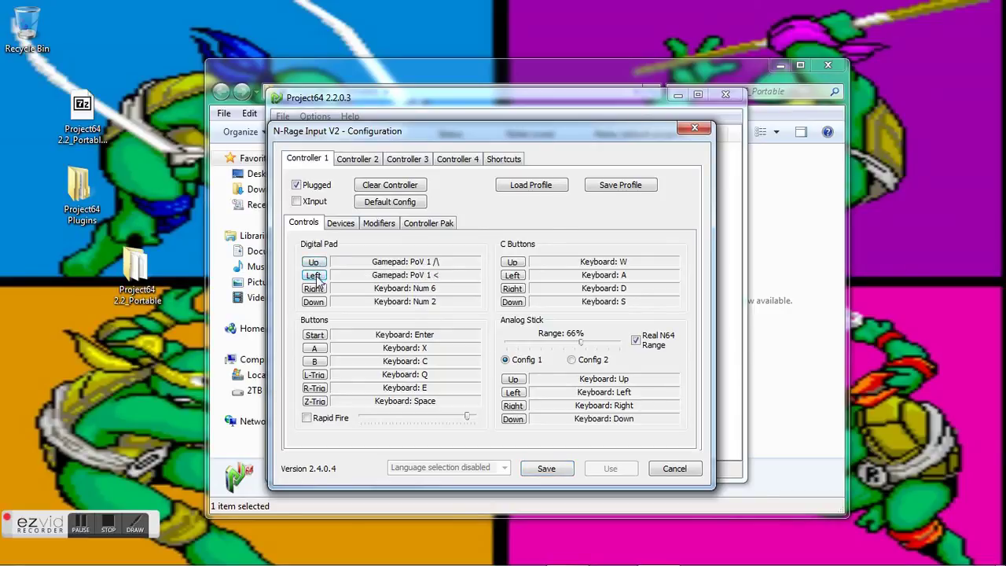
left_click(314, 288)
left_click(314, 302)
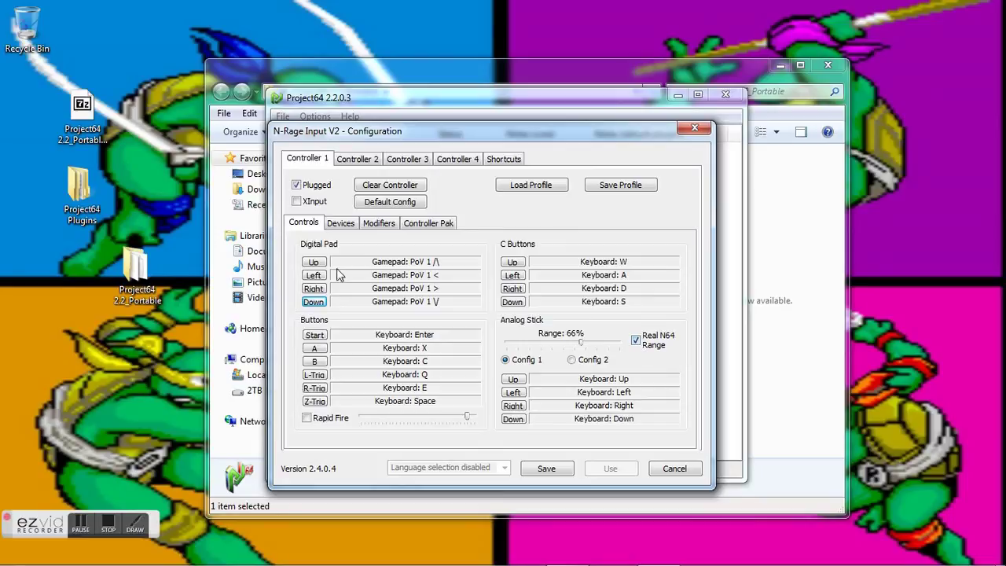
Step: Review Controller 1's device settings, keep Mem Pak as its controller pak, and save the controller configuration
left_click(333, 226)
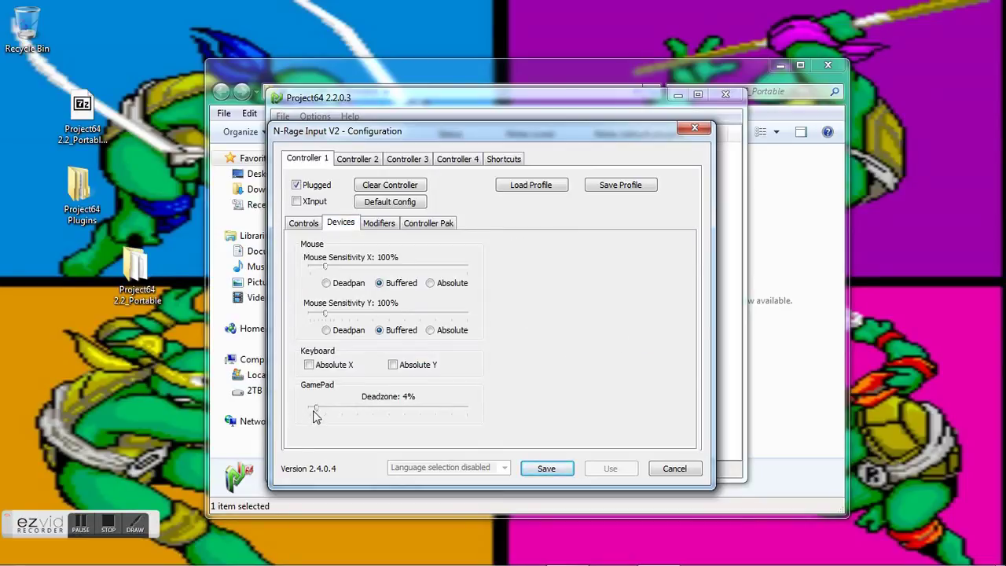
left_click(407, 230)
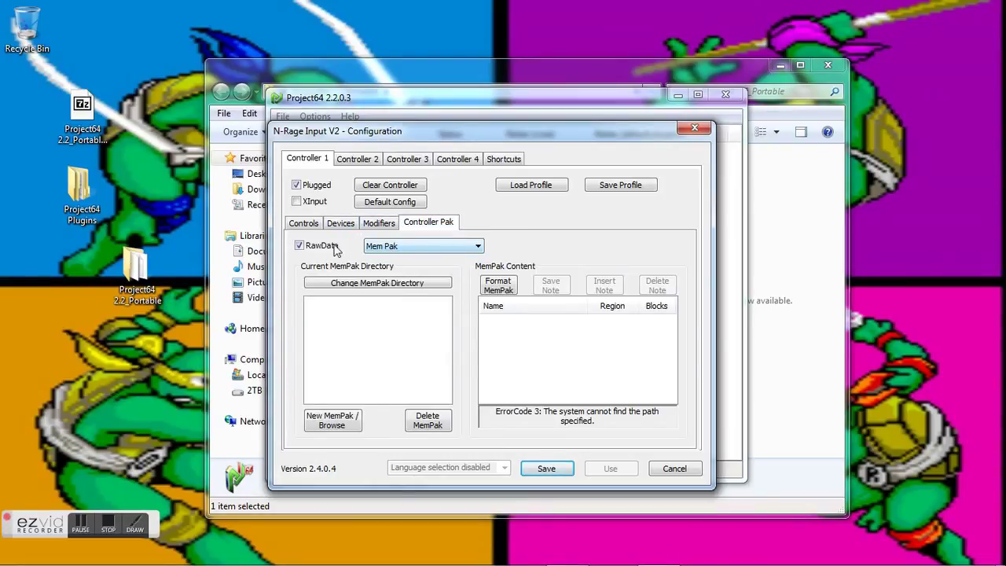
left_click(369, 249)
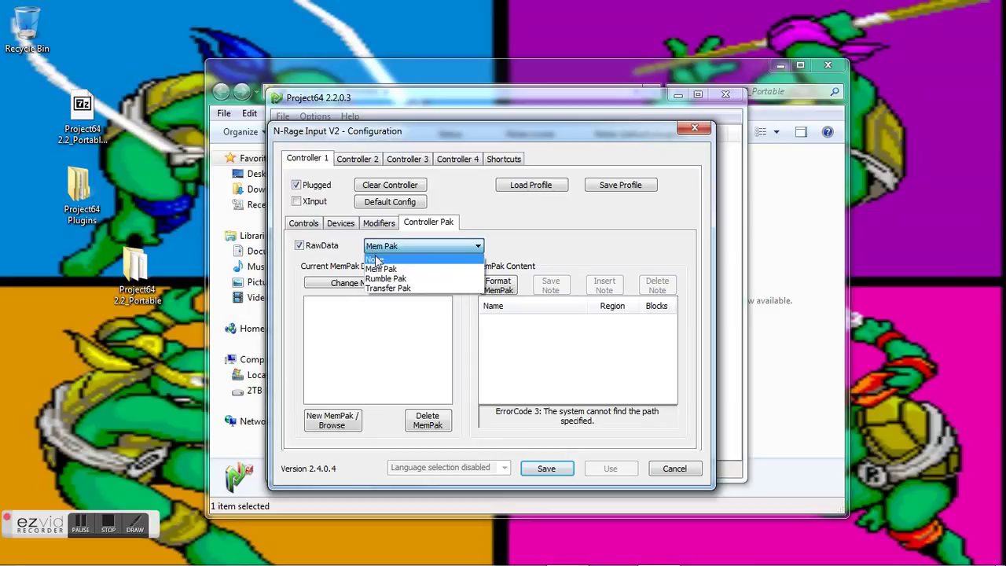
left_click(376, 248)
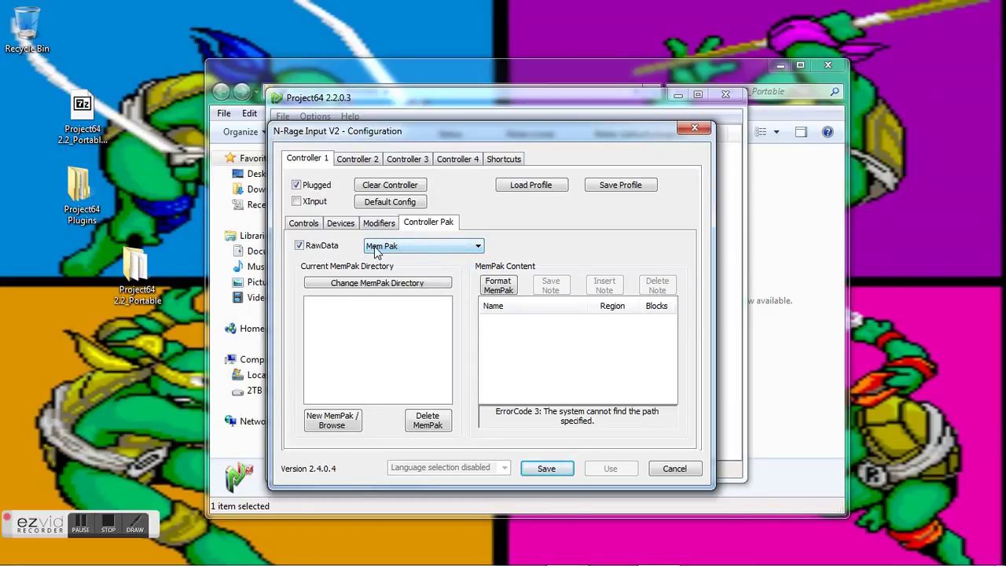
left_click(540, 469)
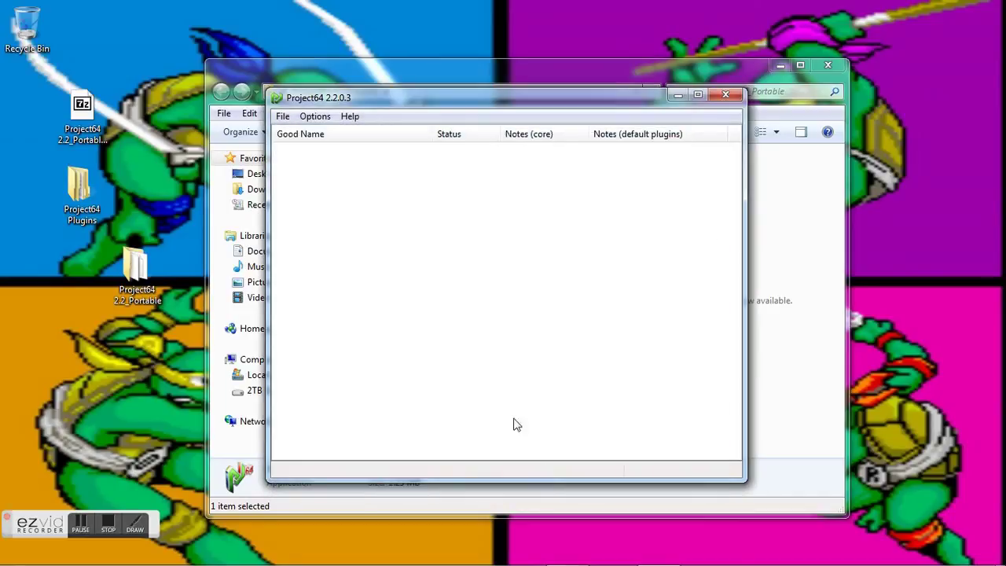
Step: Start opening a ROM and browse the N64 Games folder under Users > User on Local Disk (C:) for a game
left_click(283, 116)
mouse_move(301, 118)
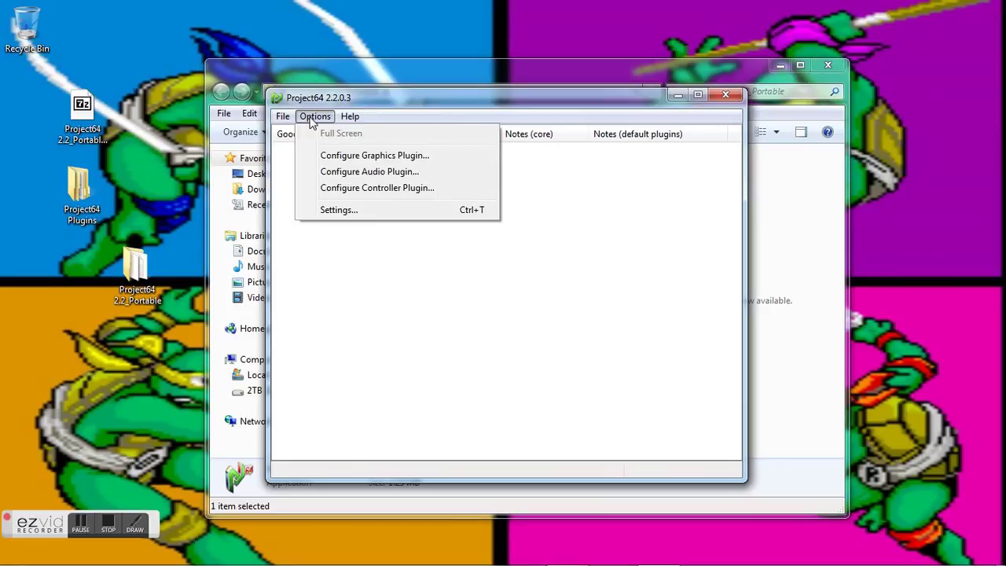
left_click(302, 133)
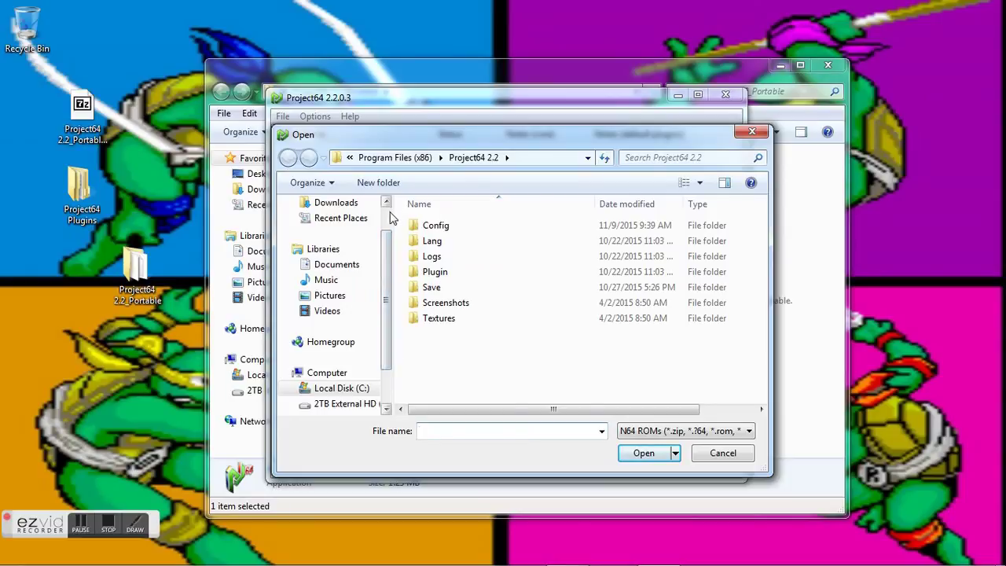
scroll(385, 228, "up", 1)
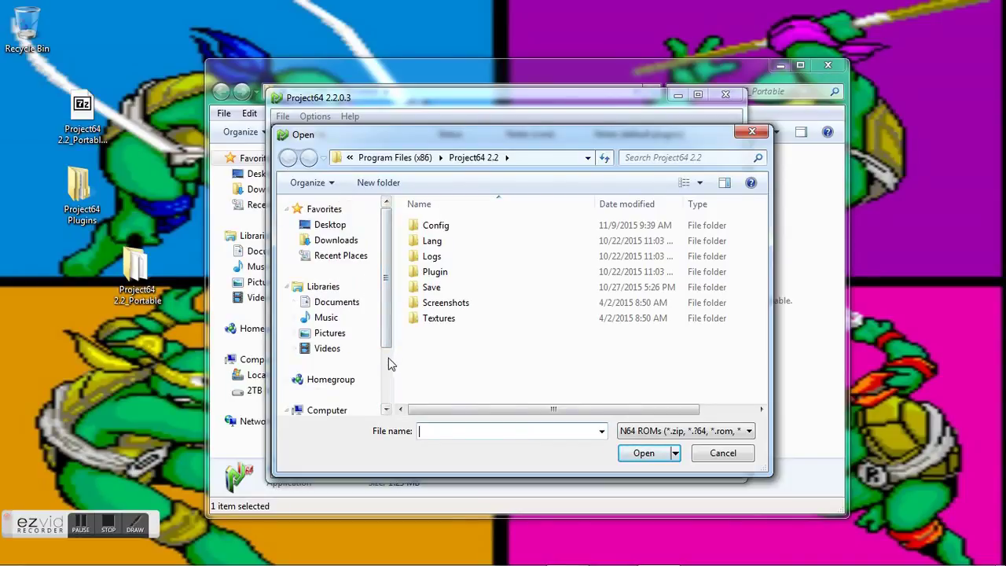
scroll(390, 358, "down", 3)
left_click(364, 326)
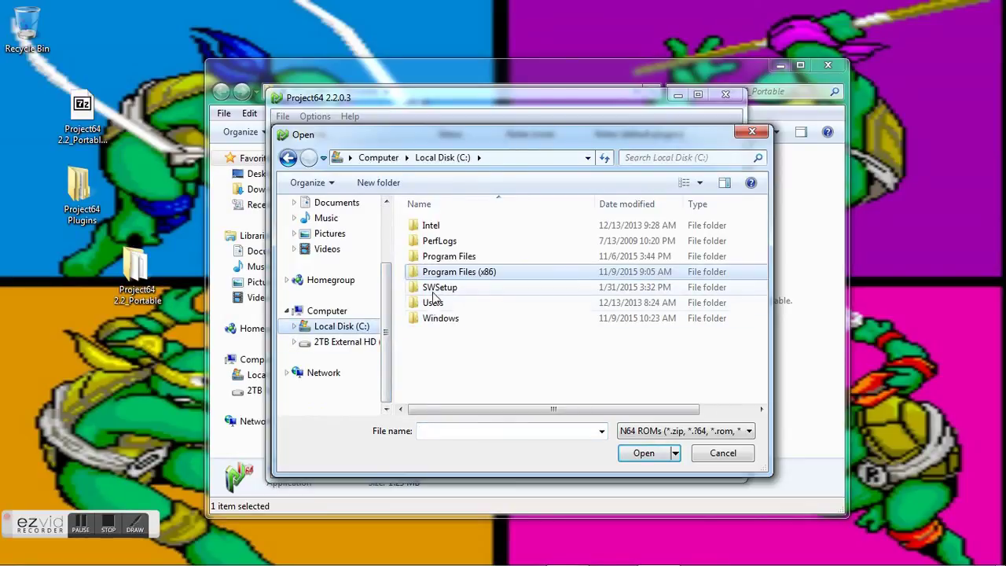
double_click(430, 303)
double_click(440, 242)
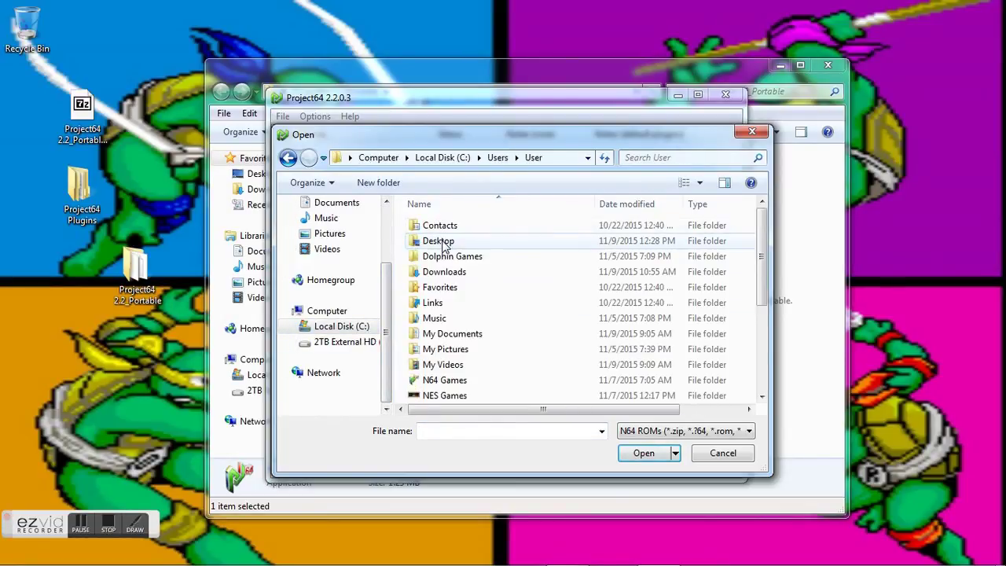
double_click(443, 380)
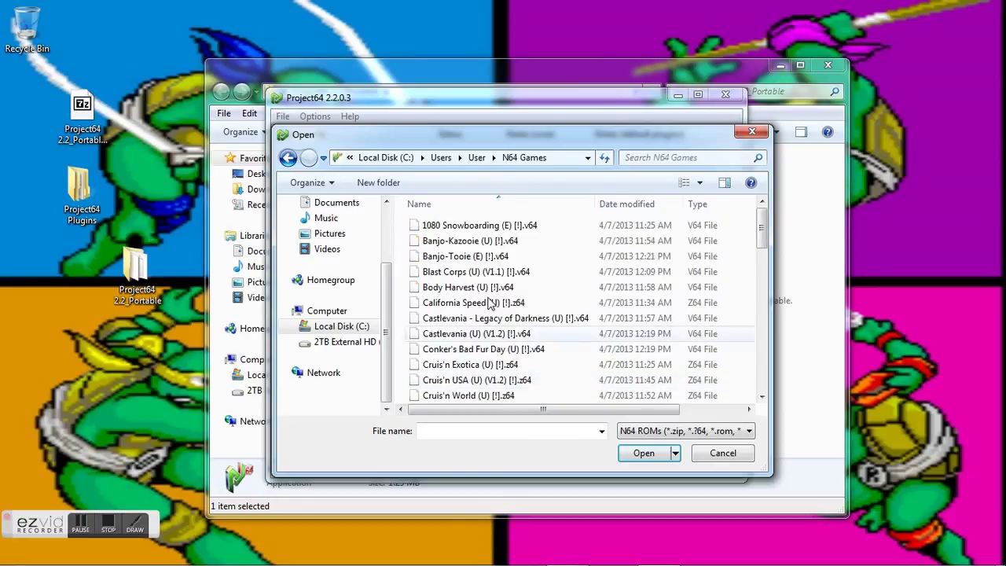
scroll(496, 280, "down", 8)
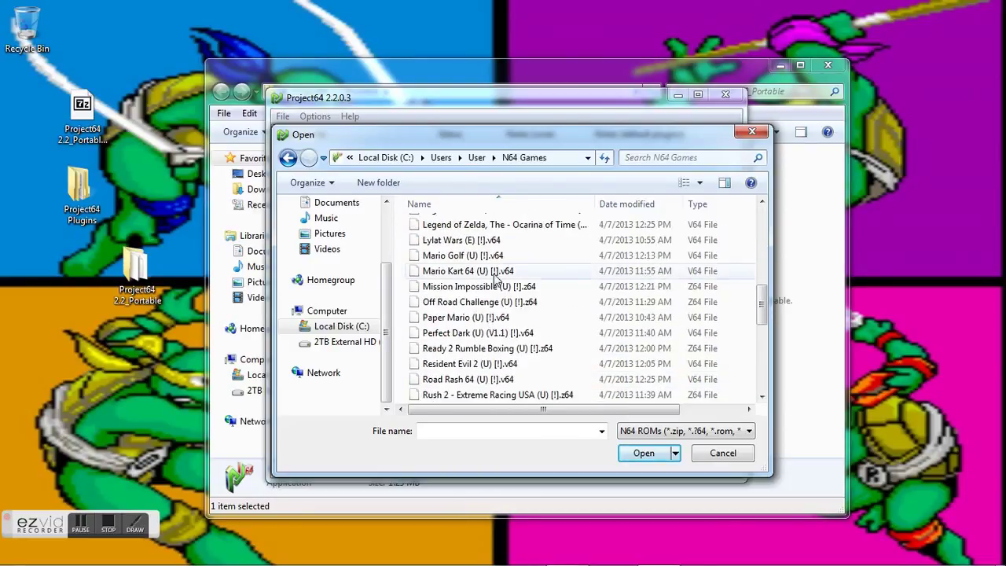
scroll(496, 281, "down", 1)
scroll(496, 280, "up", 4)
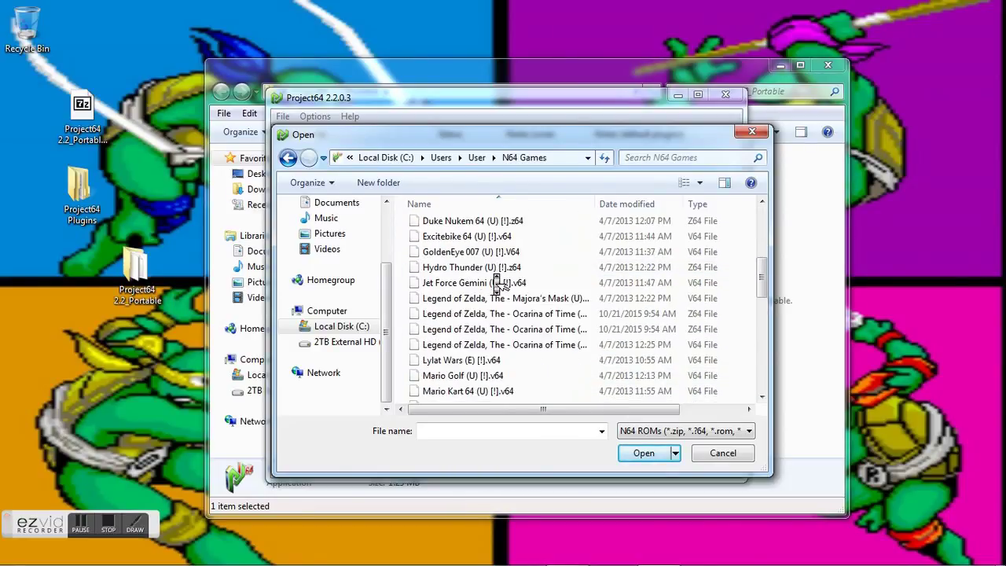